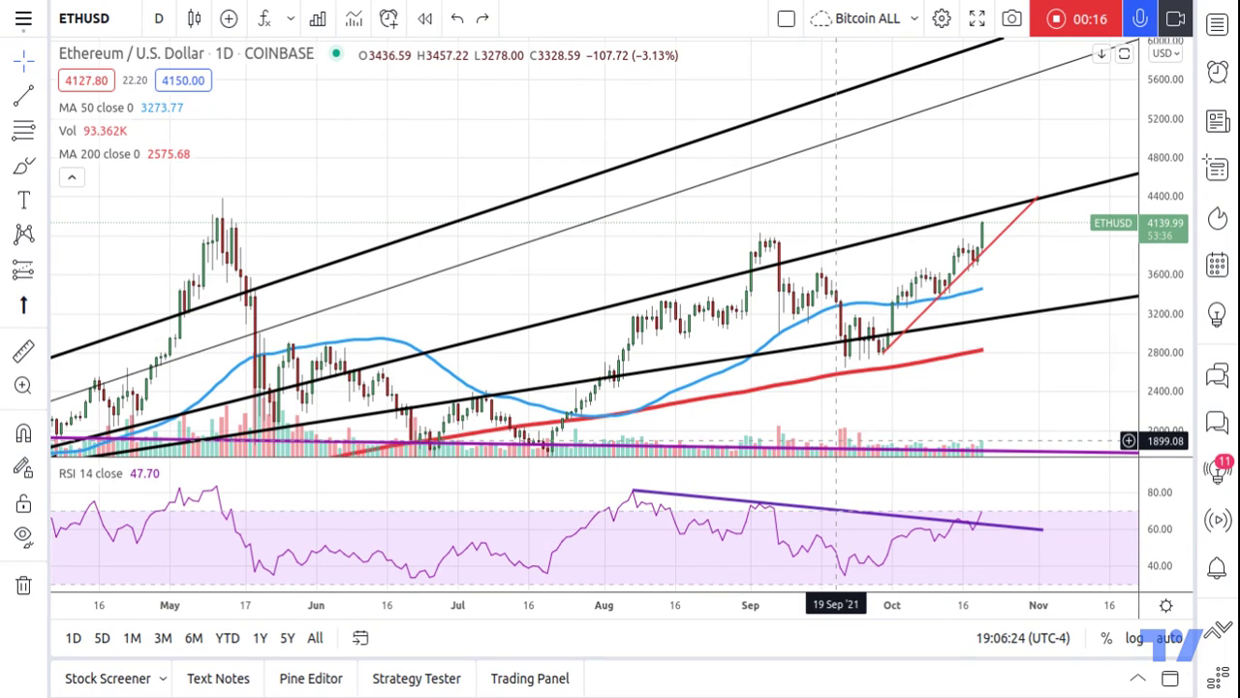
Step: Place a red up-arrow marker below the latest candles near 22 Oct '21 and tilt it toward the most recent candle
click(25, 308)
click(991, 281)
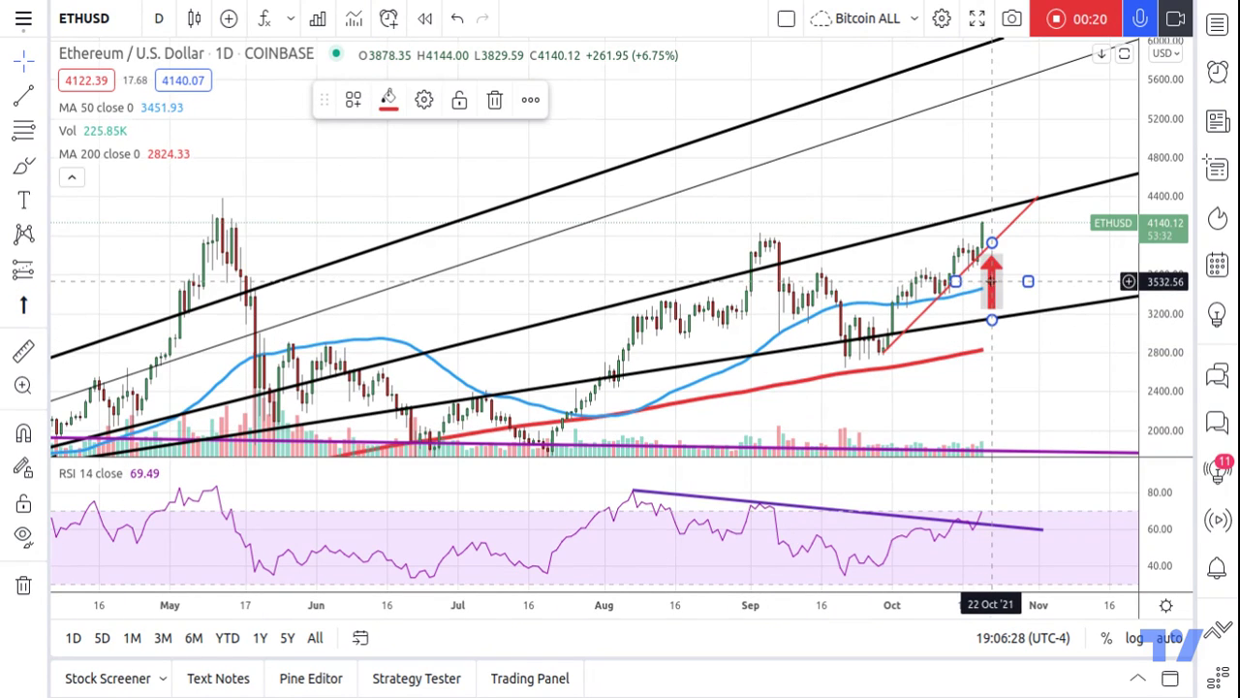
drag(991, 321, 1001, 327)
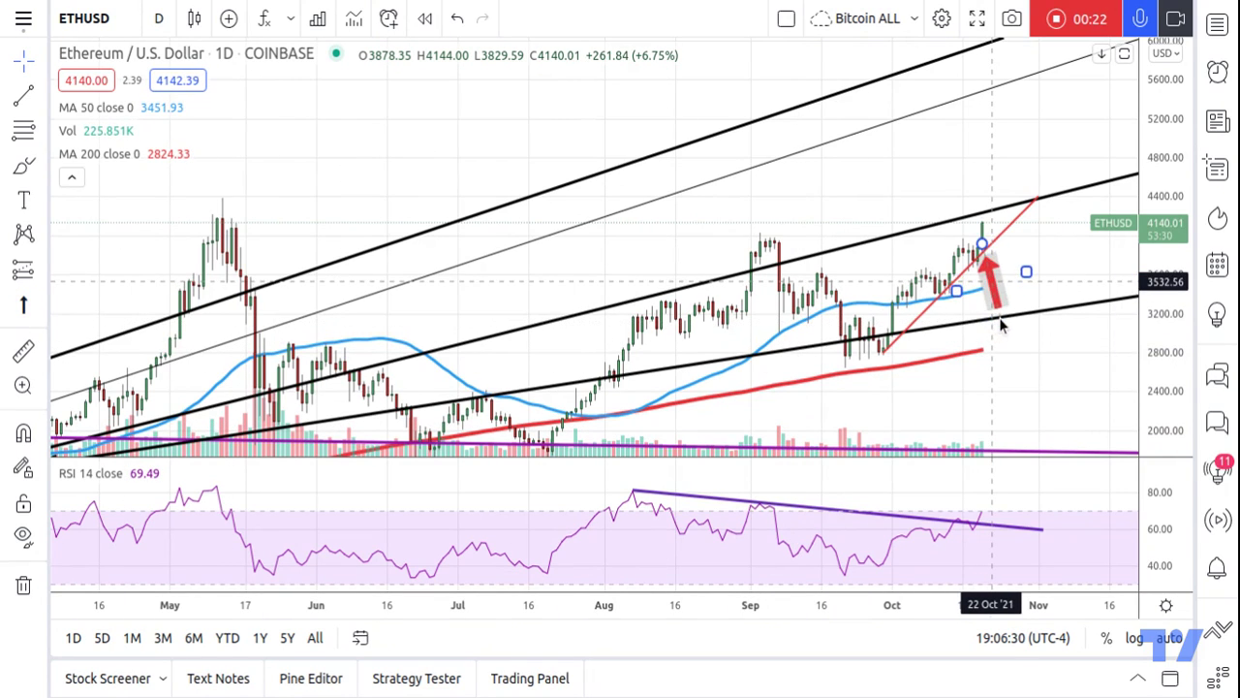
click(1027, 262)
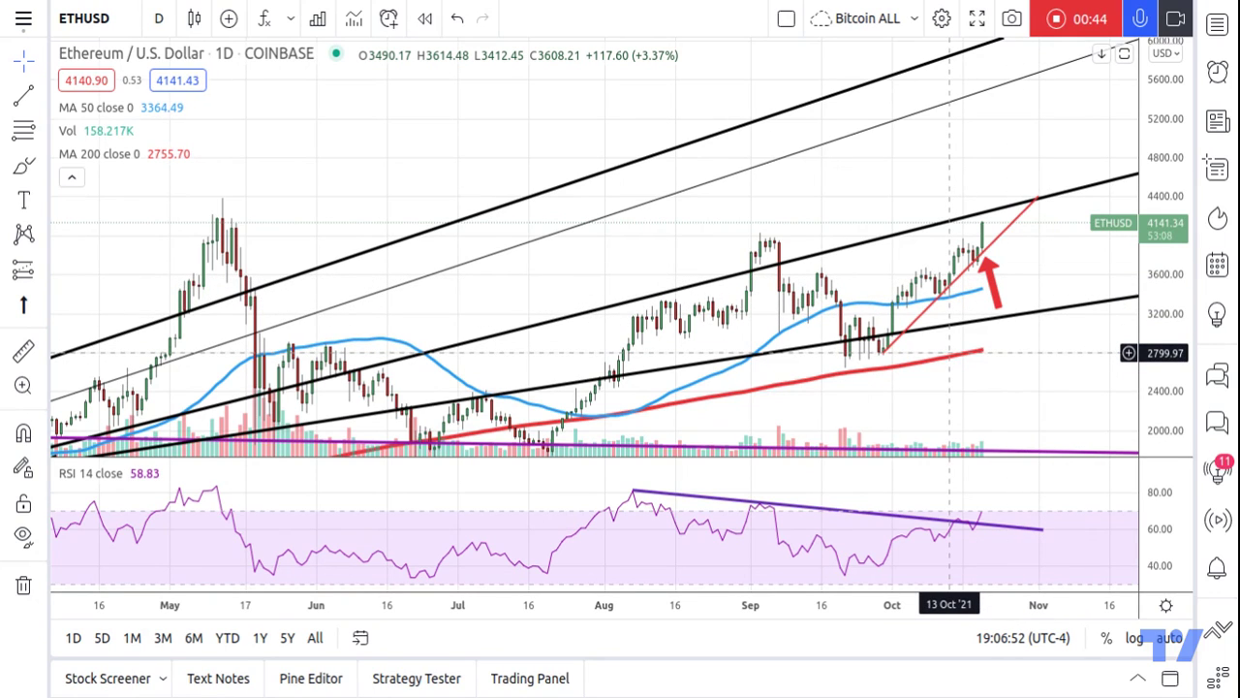
Step: Raise the red arrow so its tip points at the latest candle, just below the middle black channel line
click(996, 294)
drag(995, 293, 1000, 255)
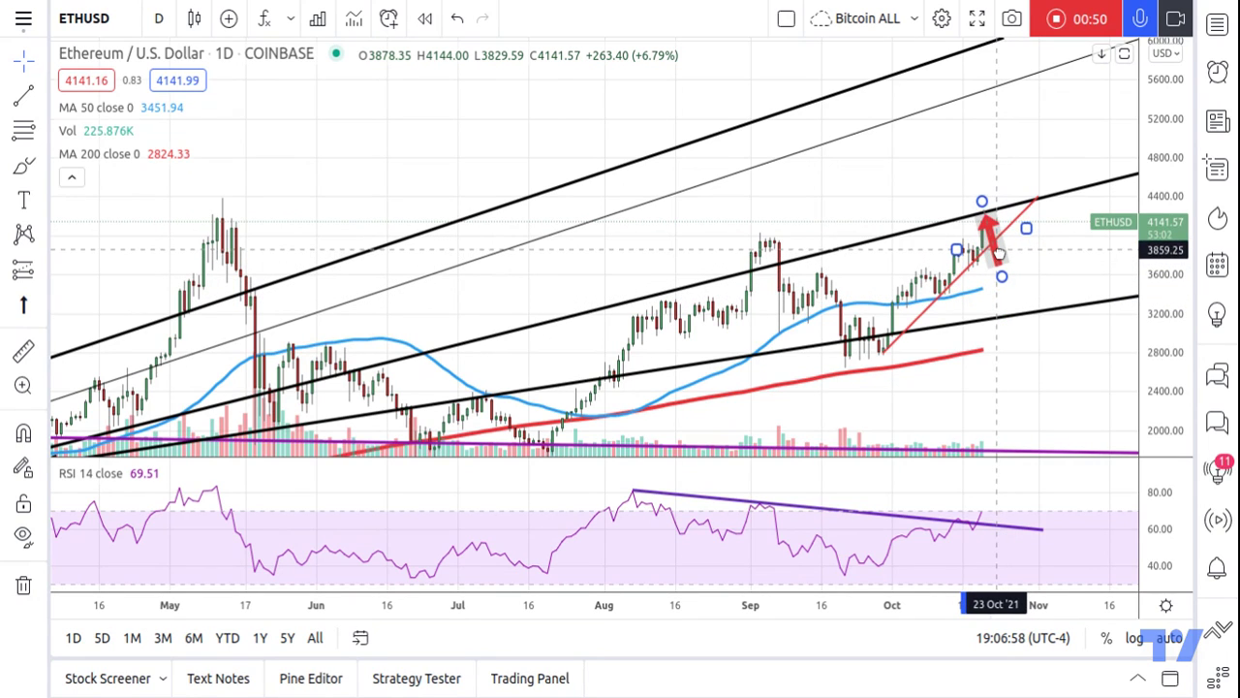
click(1066, 261)
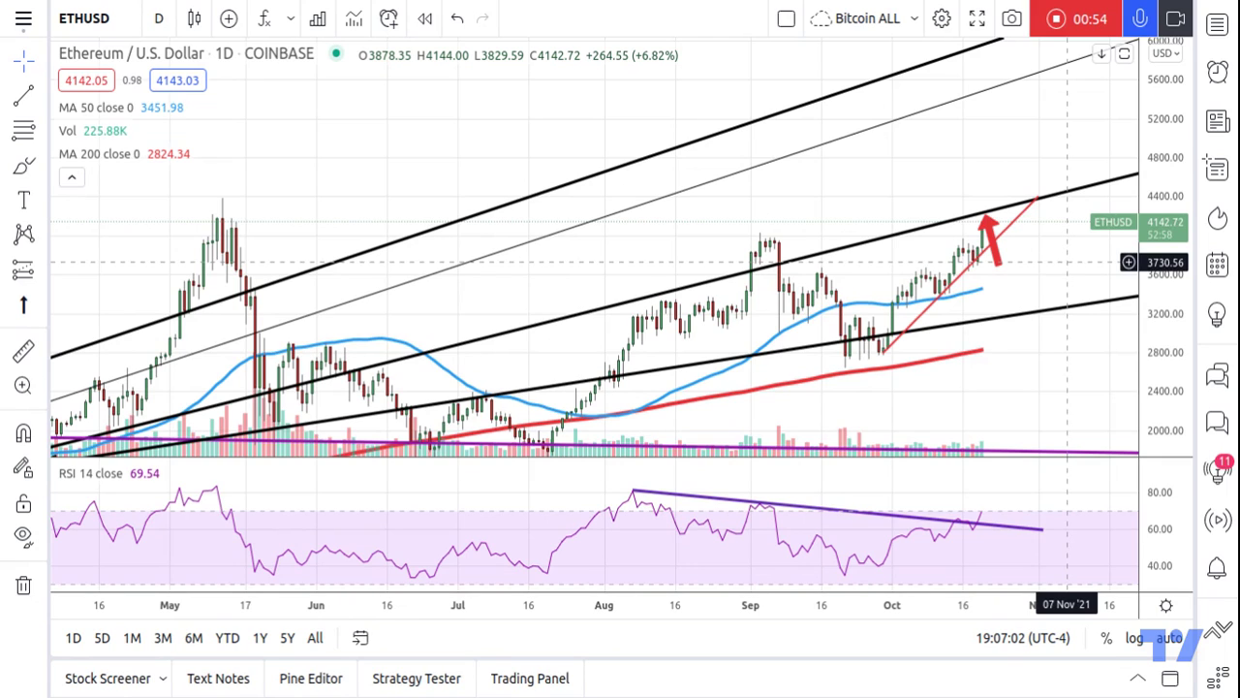
Step: Move the red arrow up to the uppermost black channel line, around 12 Oct '21
click(996, 240)
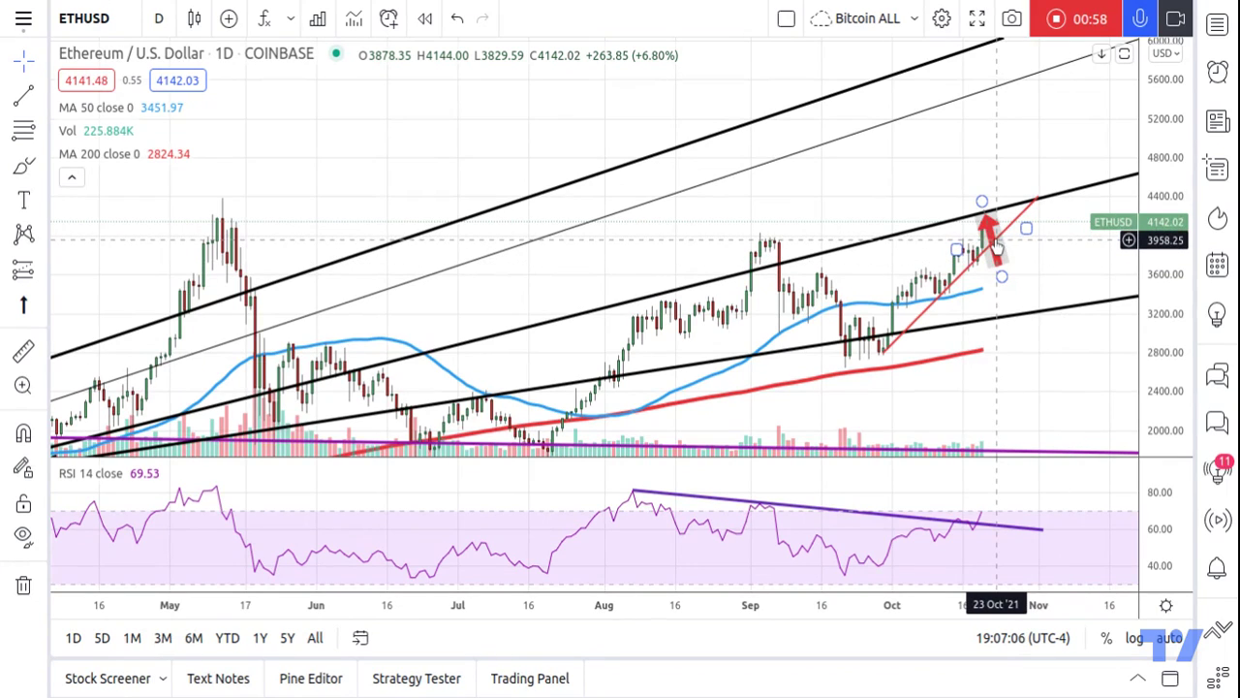
drag(996, 247, 957, 133)
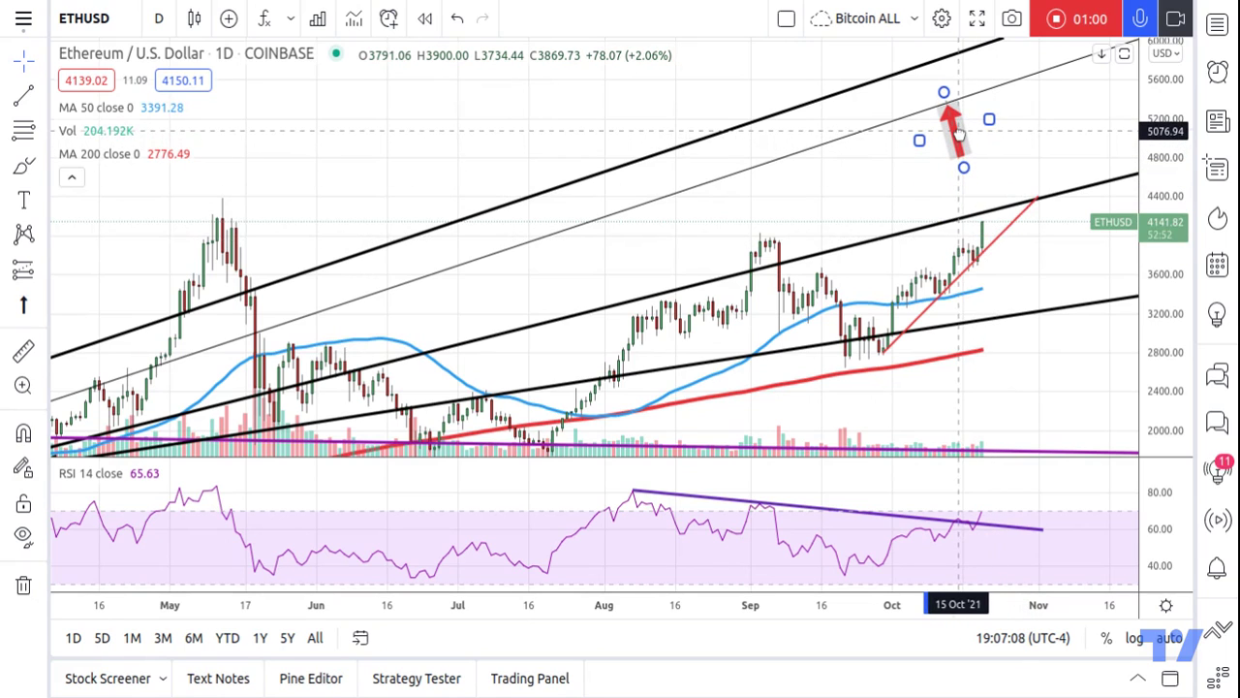
click(1056, 118)
drag(957, 126, 945, 85)
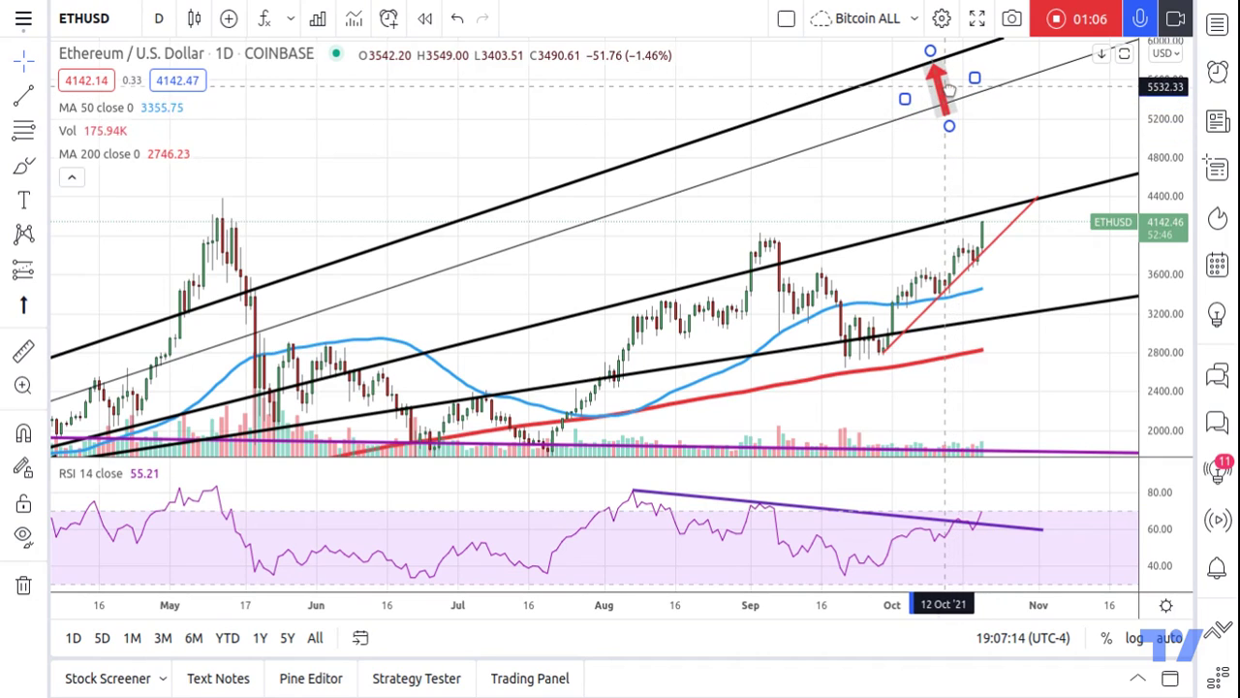
click(1029, 124)
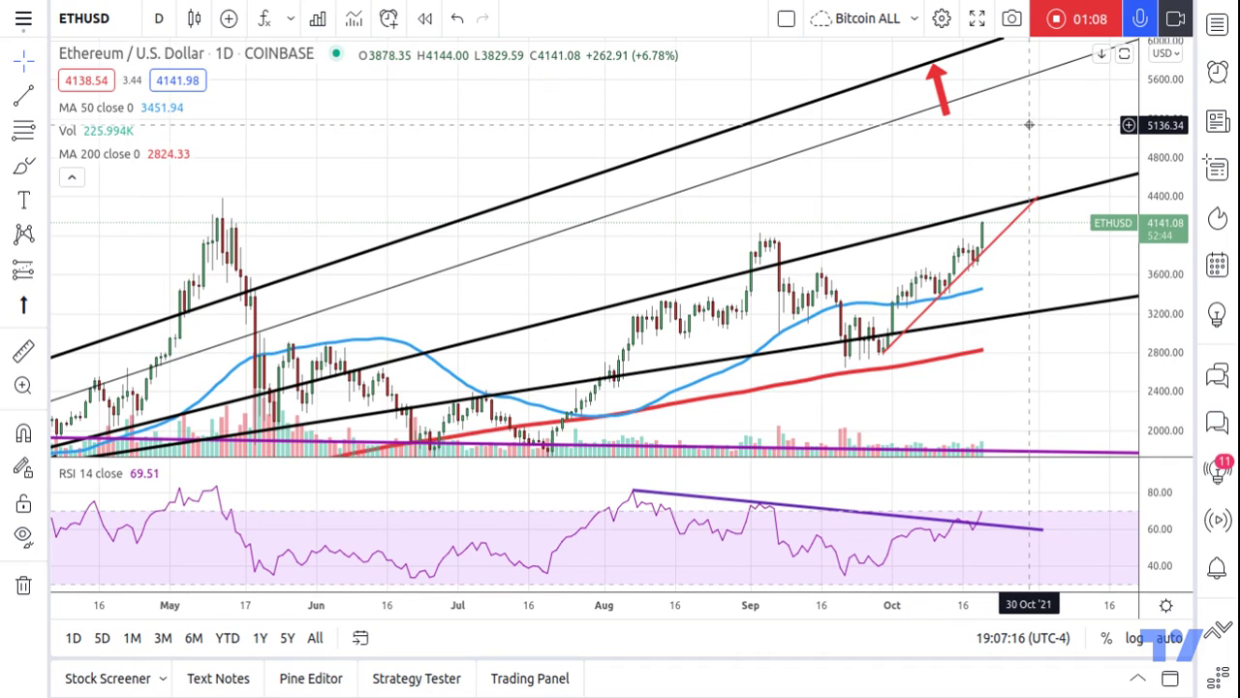
Step: Move the red arrow beyond the latest candles to about 5 Nov '21, below the end of the red trend line
click(940, 90)
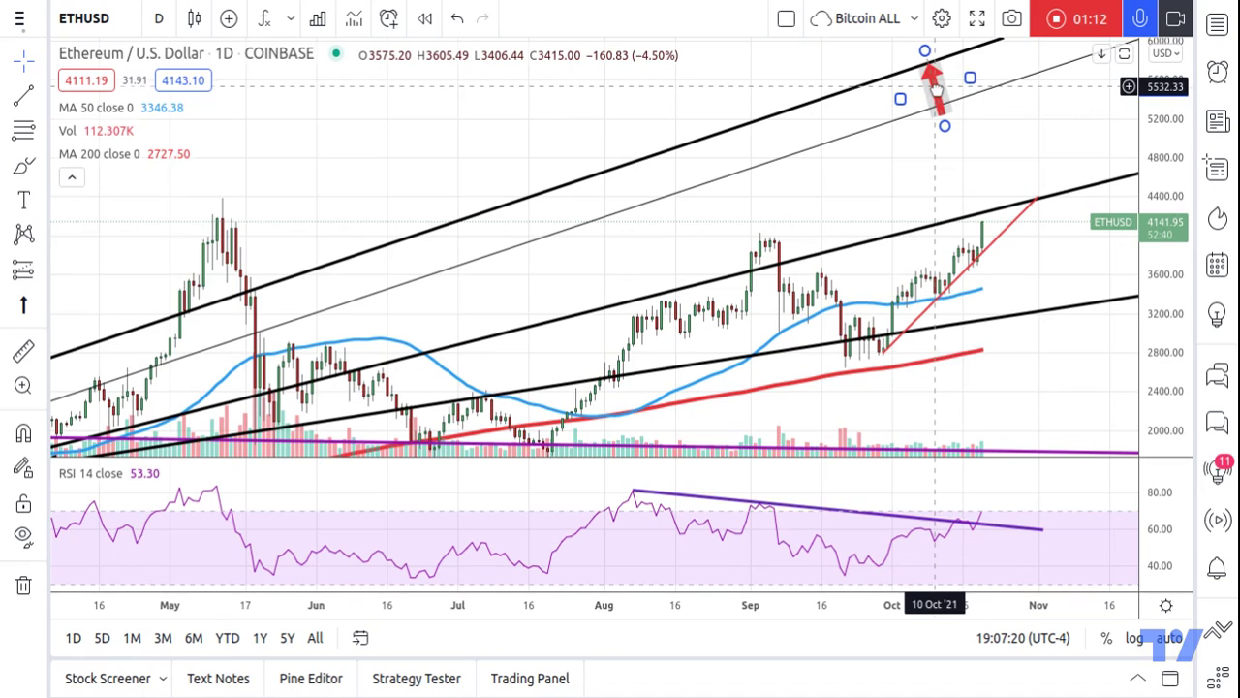
click(1039, 104)
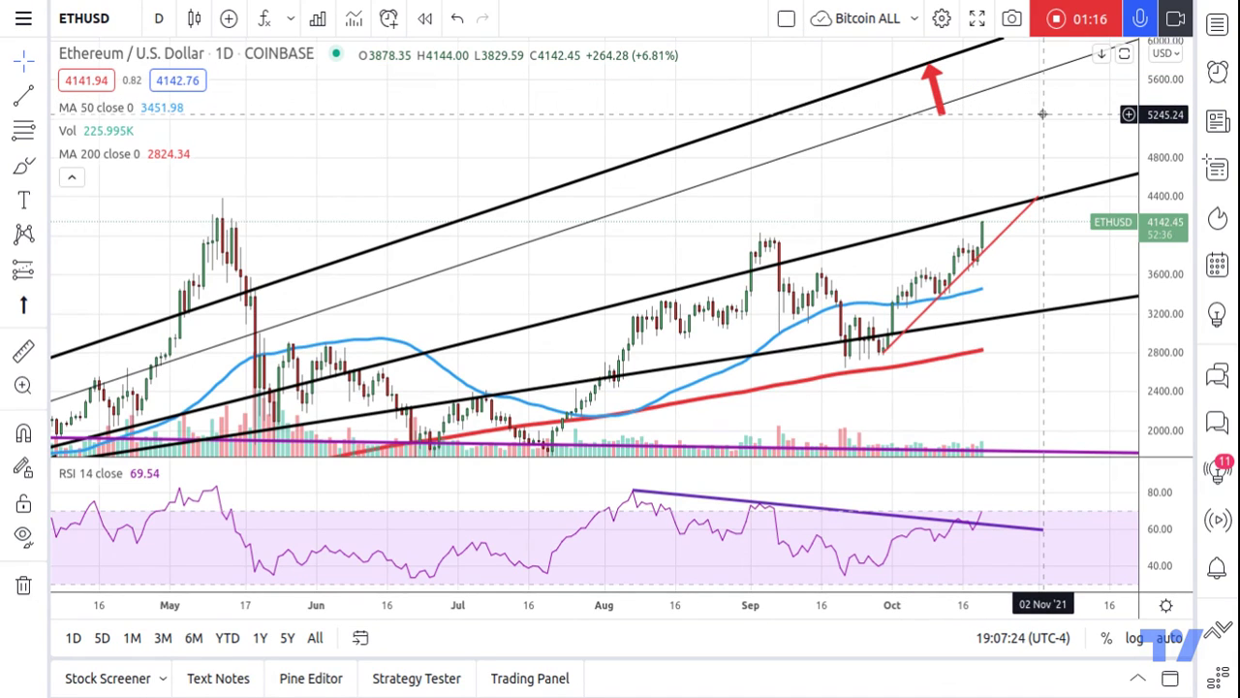
drag(936, 90, 1067, 272)
click(1066, 260)
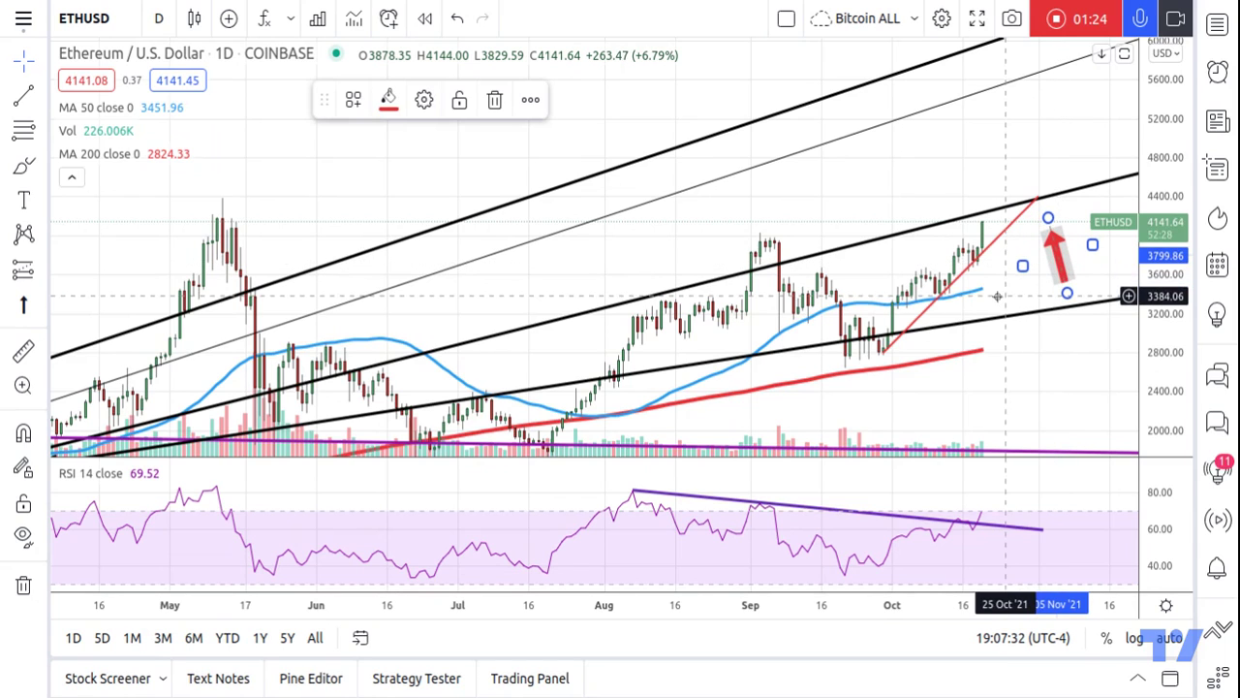
Step: Draw a horizontal line across the May price peak at about 4195.85
click(41, 97)
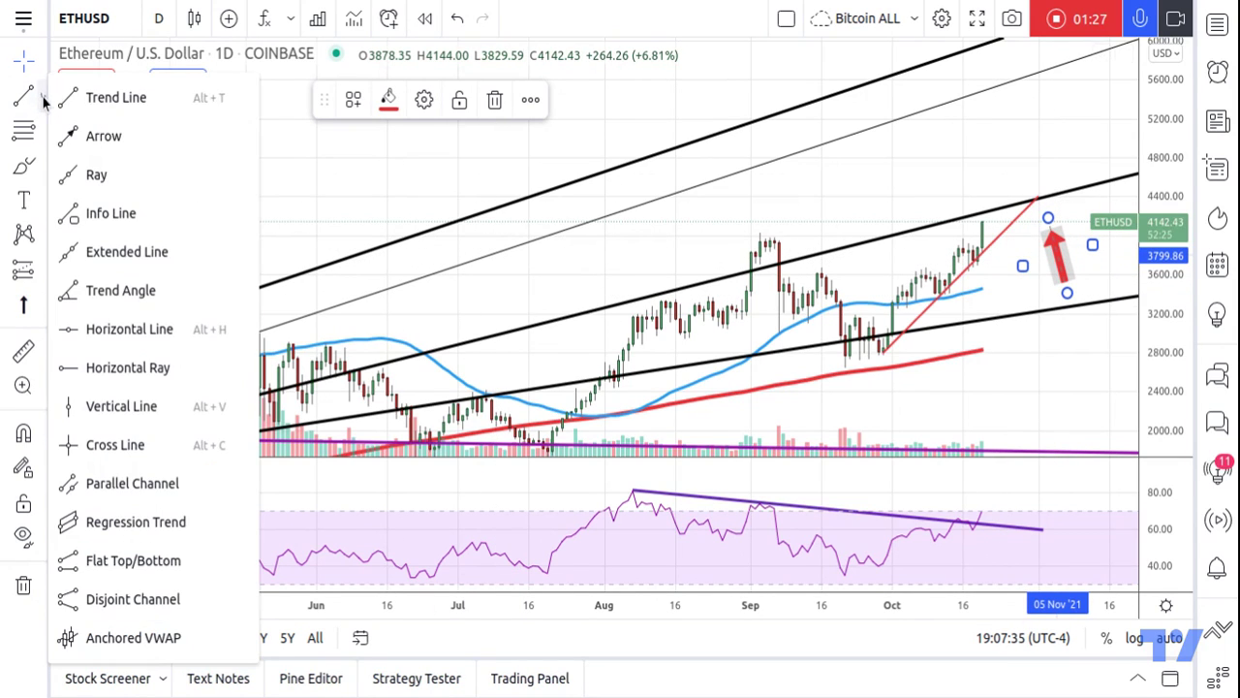
click(85, 330)
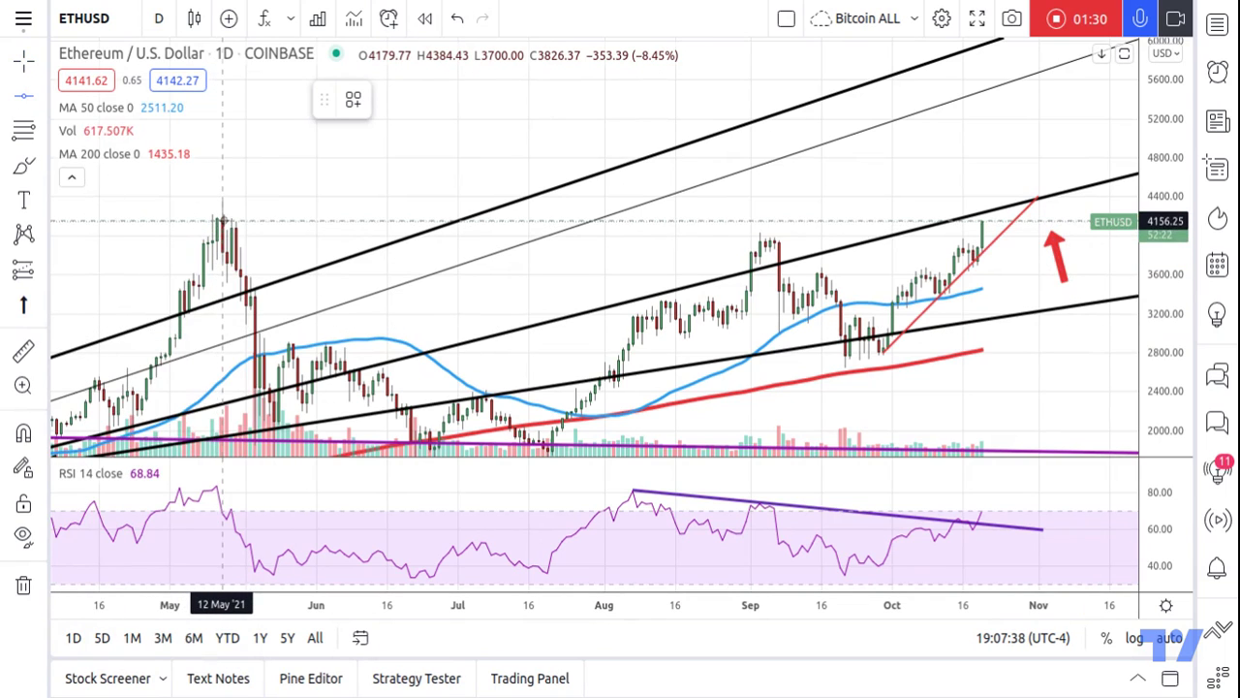
click(222, 218)
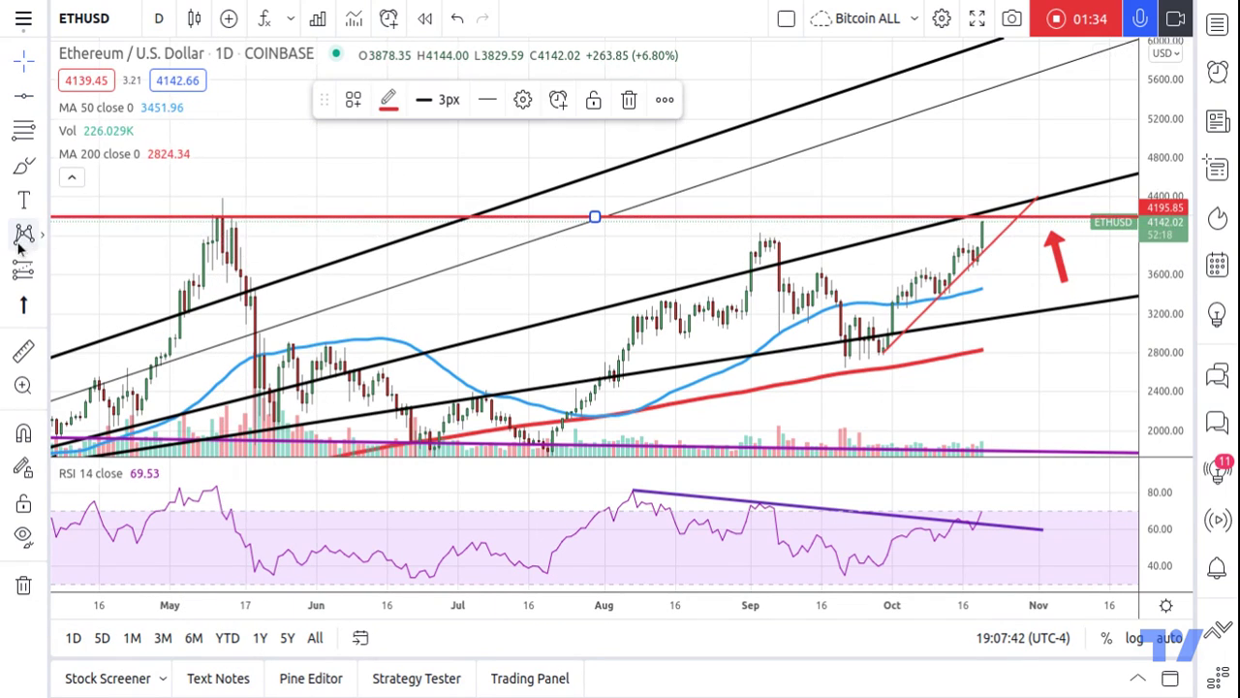
Step: Circle the latest candle freehand with the brush where it approaches the red horizontal line and the middle channel line
click(24, 165)
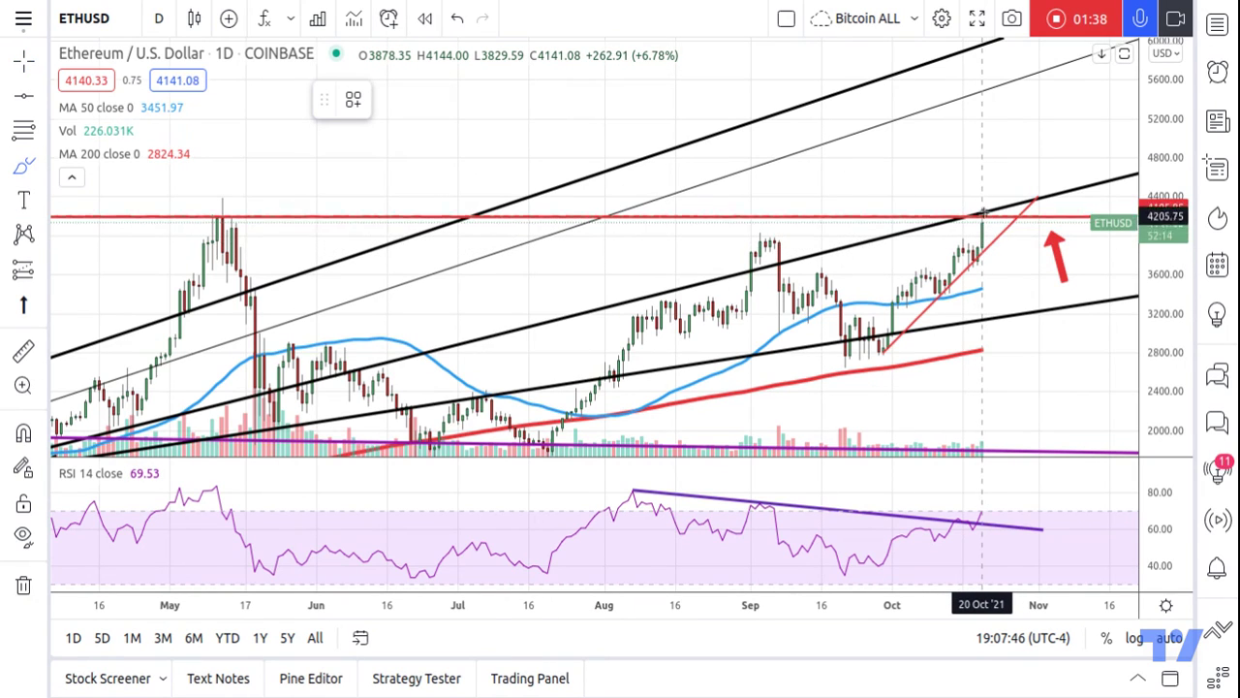
mouse_move(984, 199)
mouse_down()
mouse_move(967, 215)
mouse_move(980, 228)
mouse_move(1008, 211)
mouse_move(981, 198)
mouse_up()
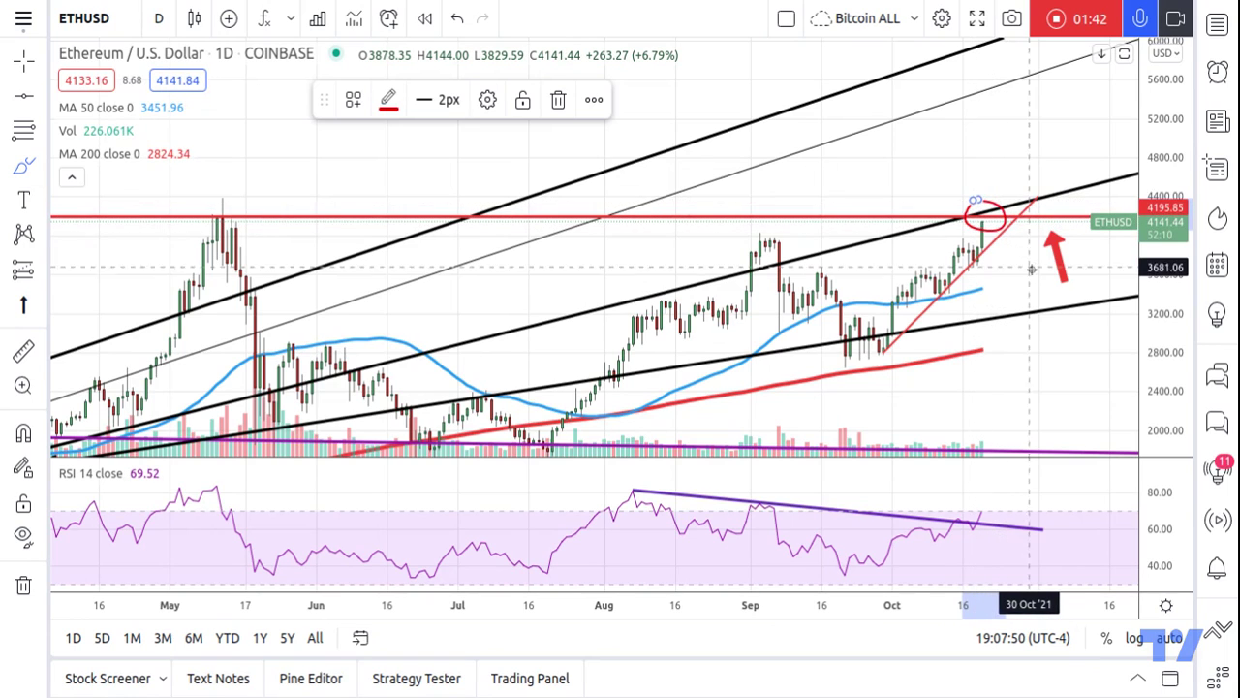
click(1016, 270)
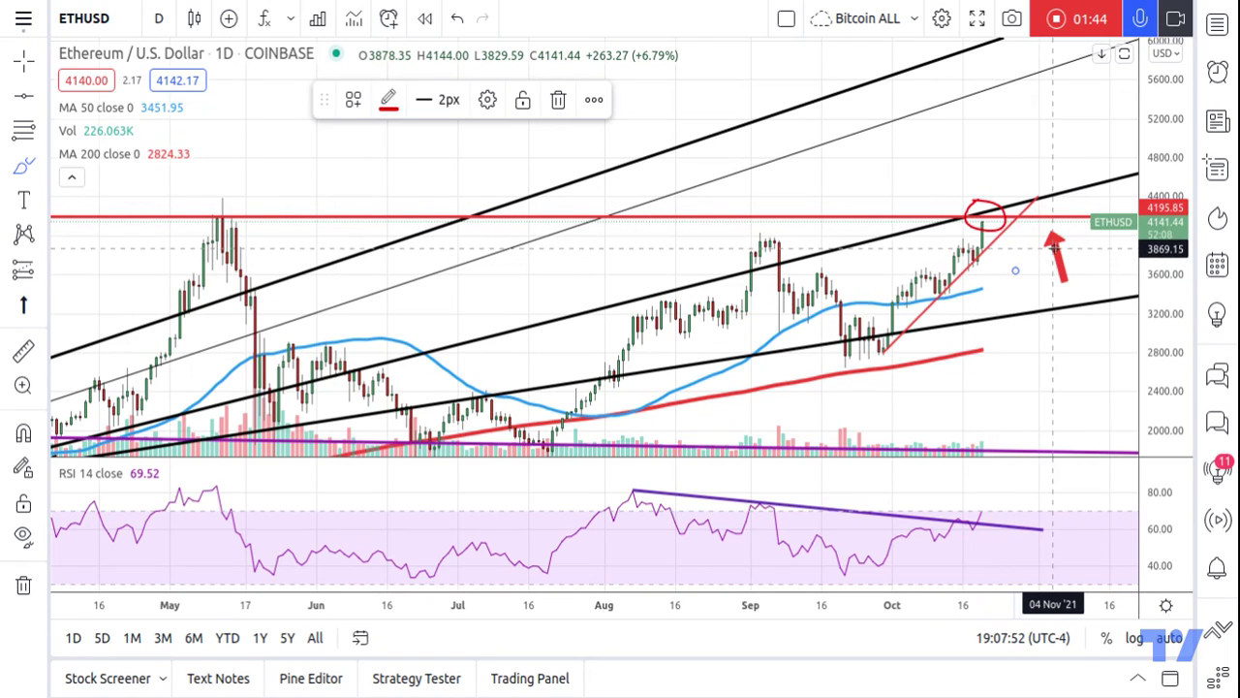
Step: Sketch short brush strokes between the red arrow and the latest candles, deleting each one
drag(1046, 248, 1023, 250)
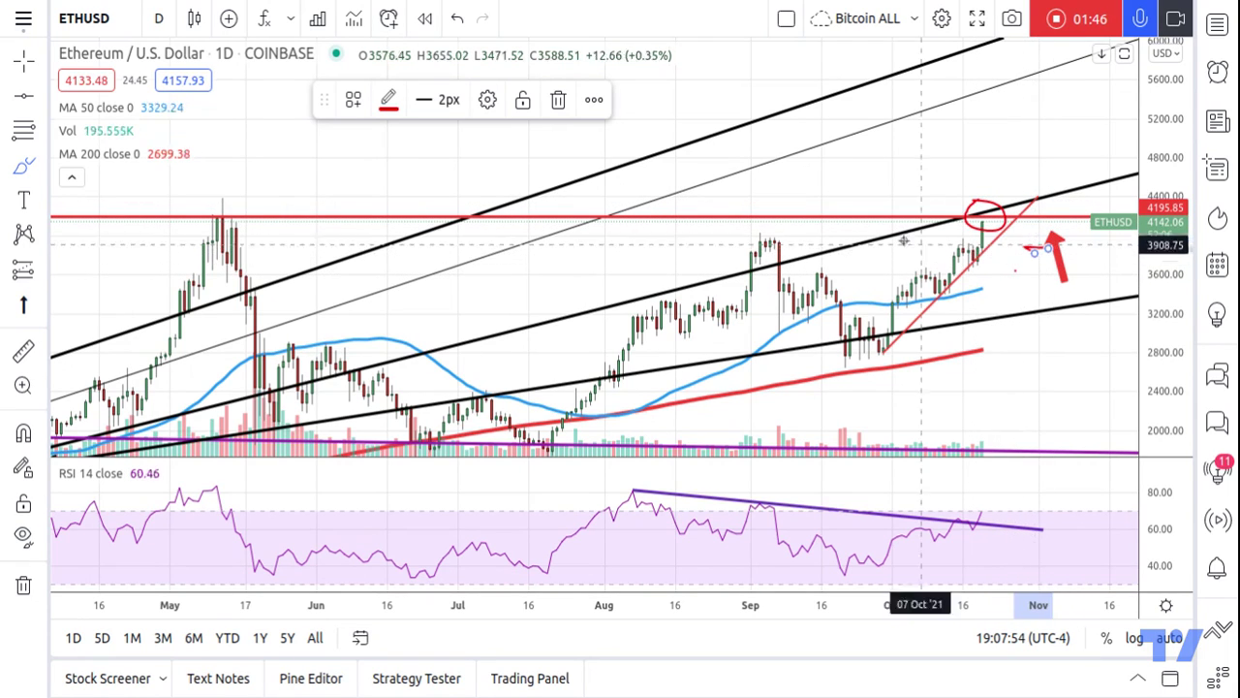
click(558, 100)
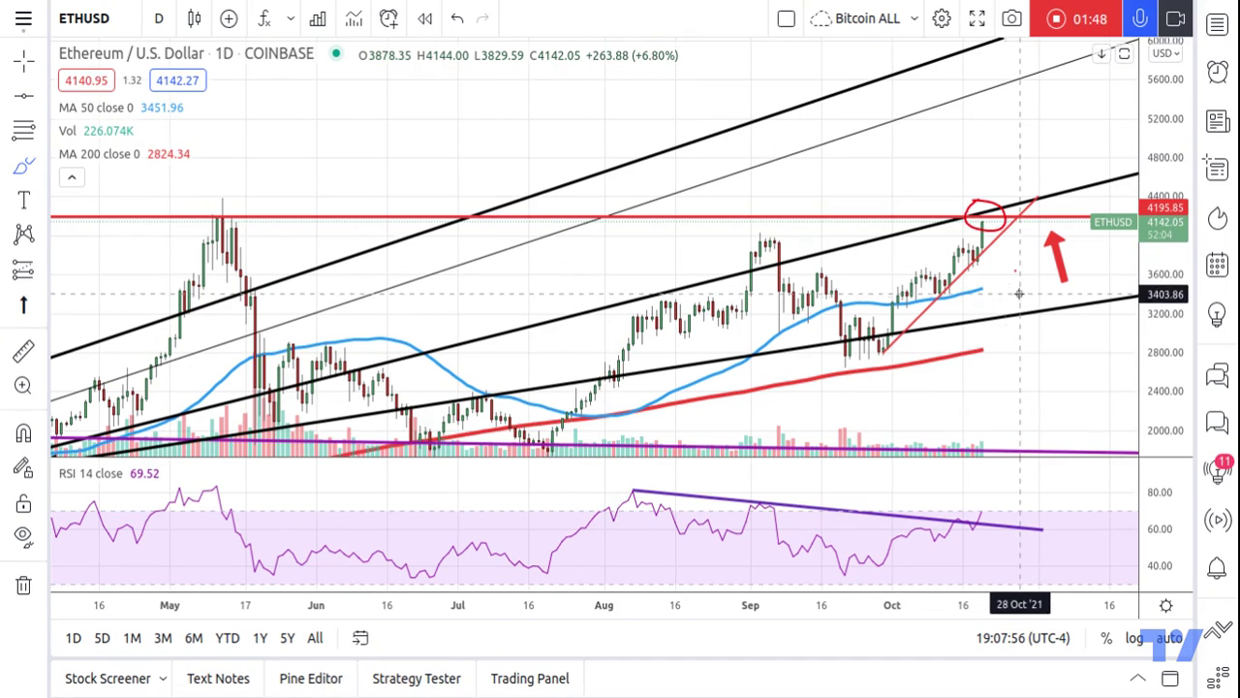
drag(1061, 262, 1019, 261)
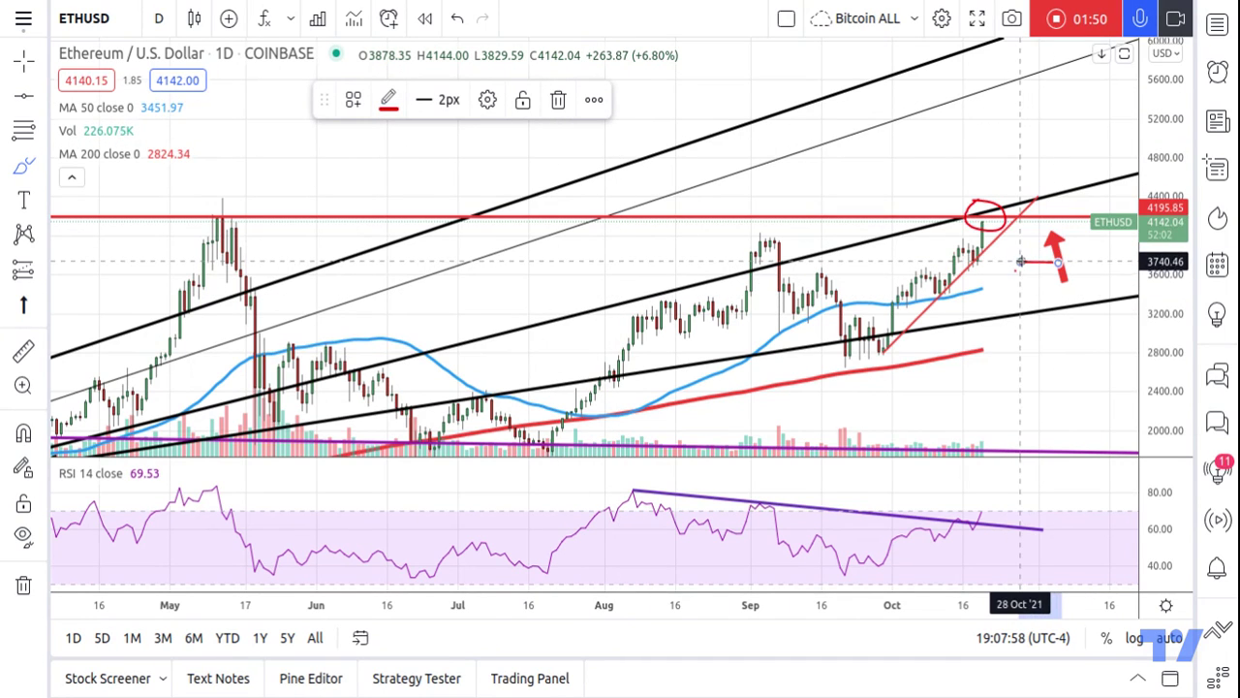
click(558, 100)
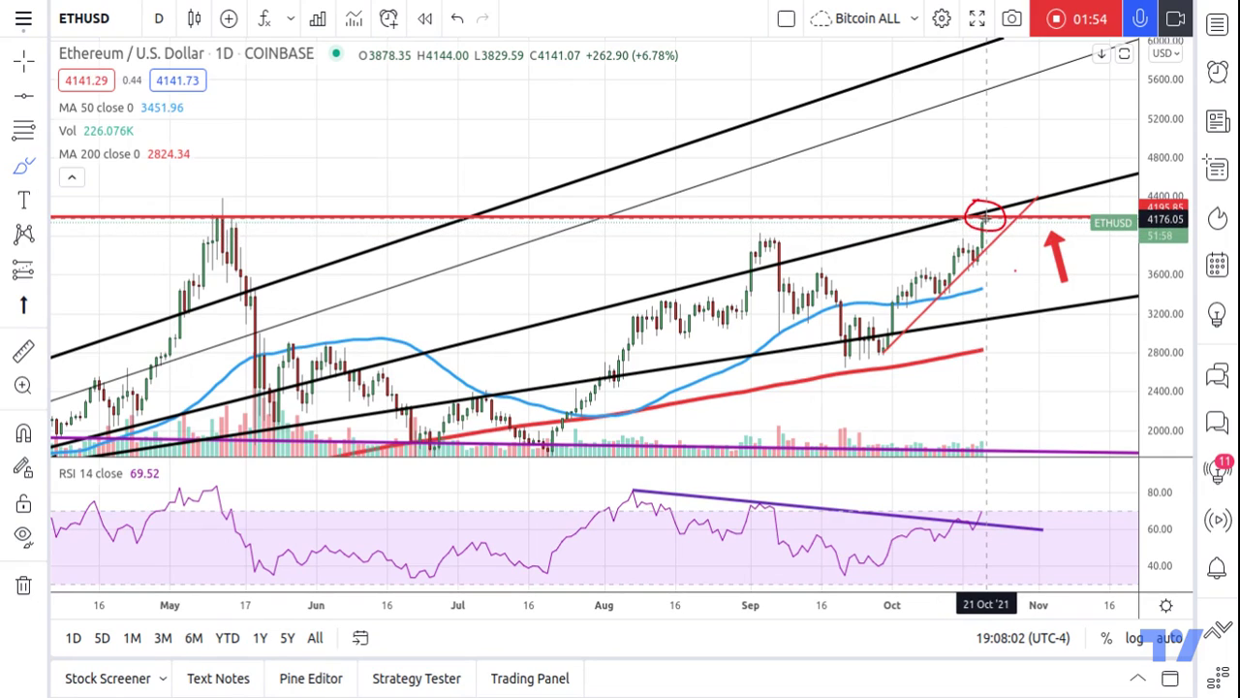
Step: Sketch a brush path dipping from the circled candle and rising to just above 4800, then delete it
click(987, 218)
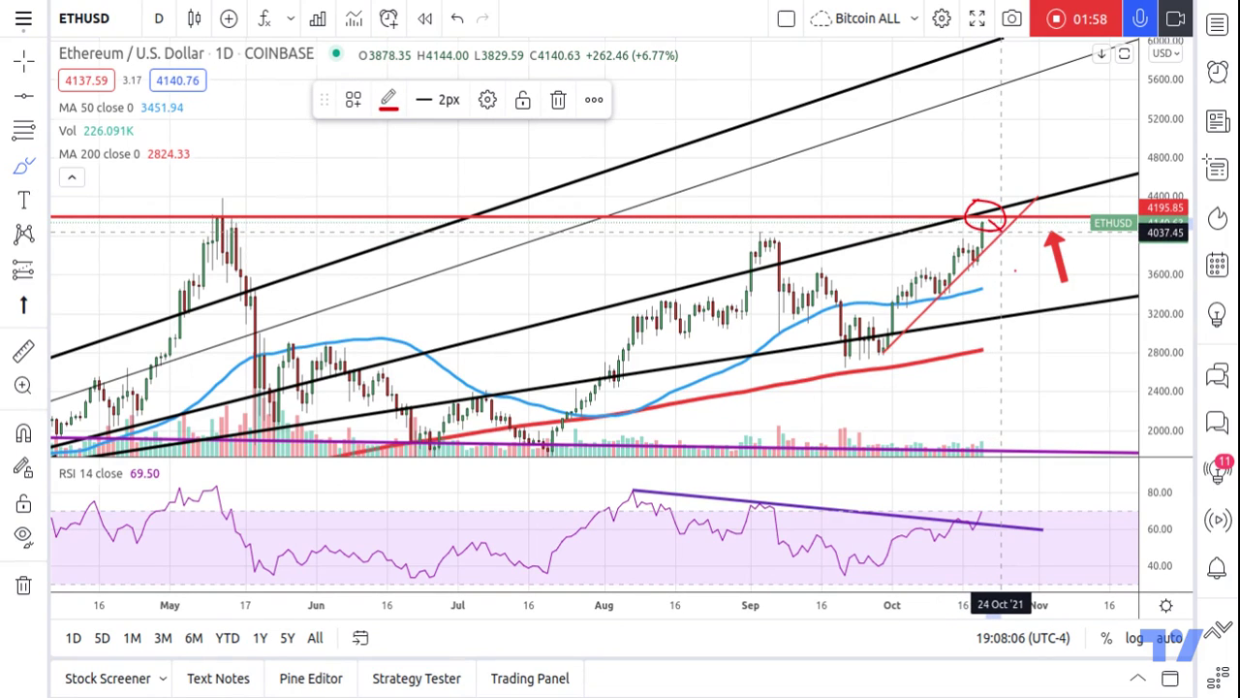
mouse_move(1001, 232)
mouse_down()
mouse_move(1024, 140)
mouse_move(1033, 159)
mouse_move(1009, 157)
mouse_up()
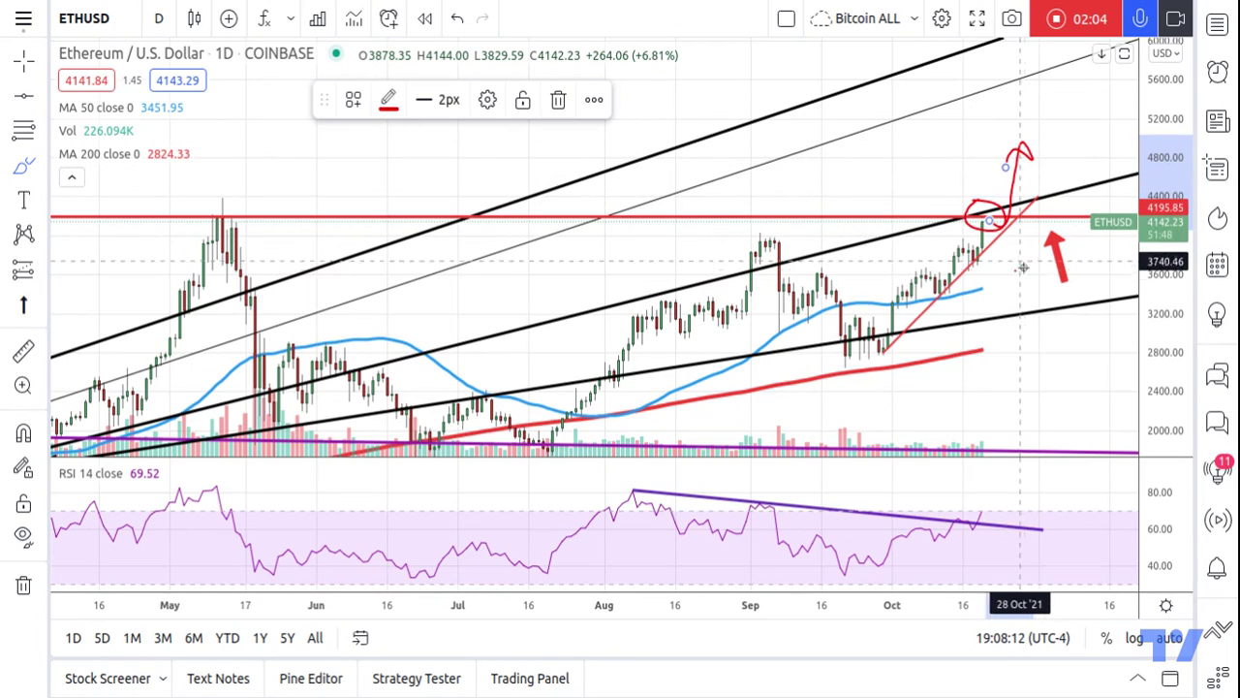
click(559, 100)
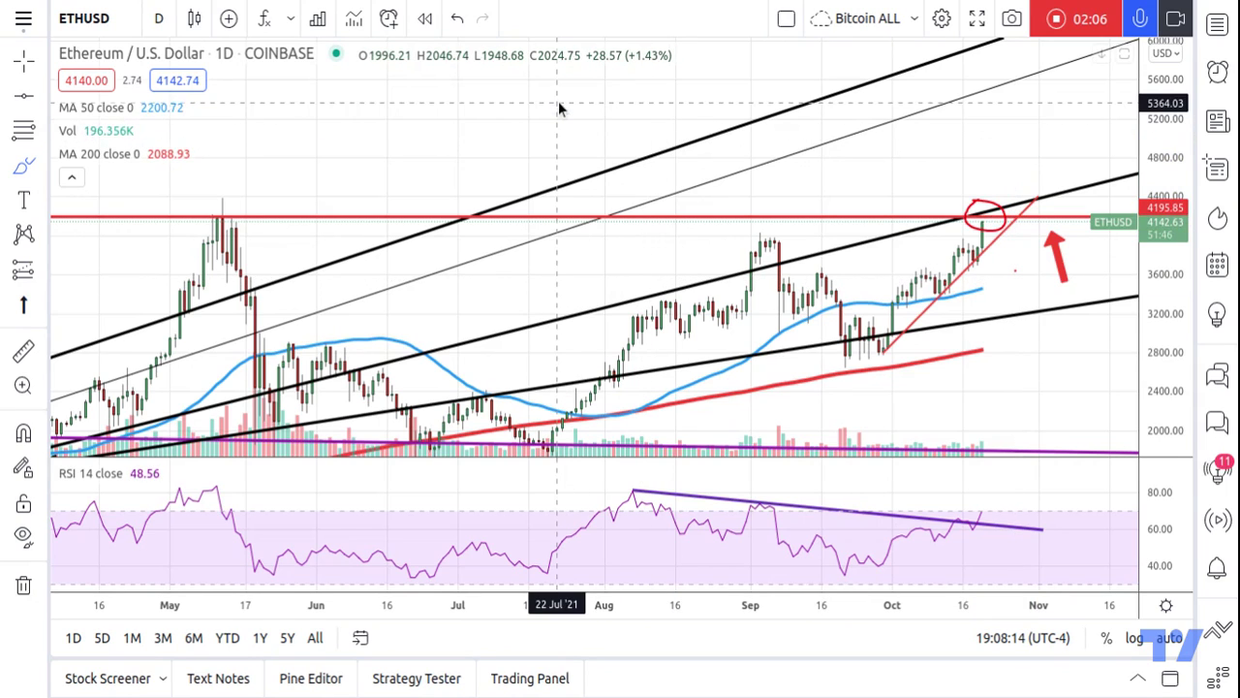
Step: Move the red arrow next to the circled candle, at about 27 Oct '21
click(24, 60)
click(1058, 256)
drag(1058, 256, 1017, 257)
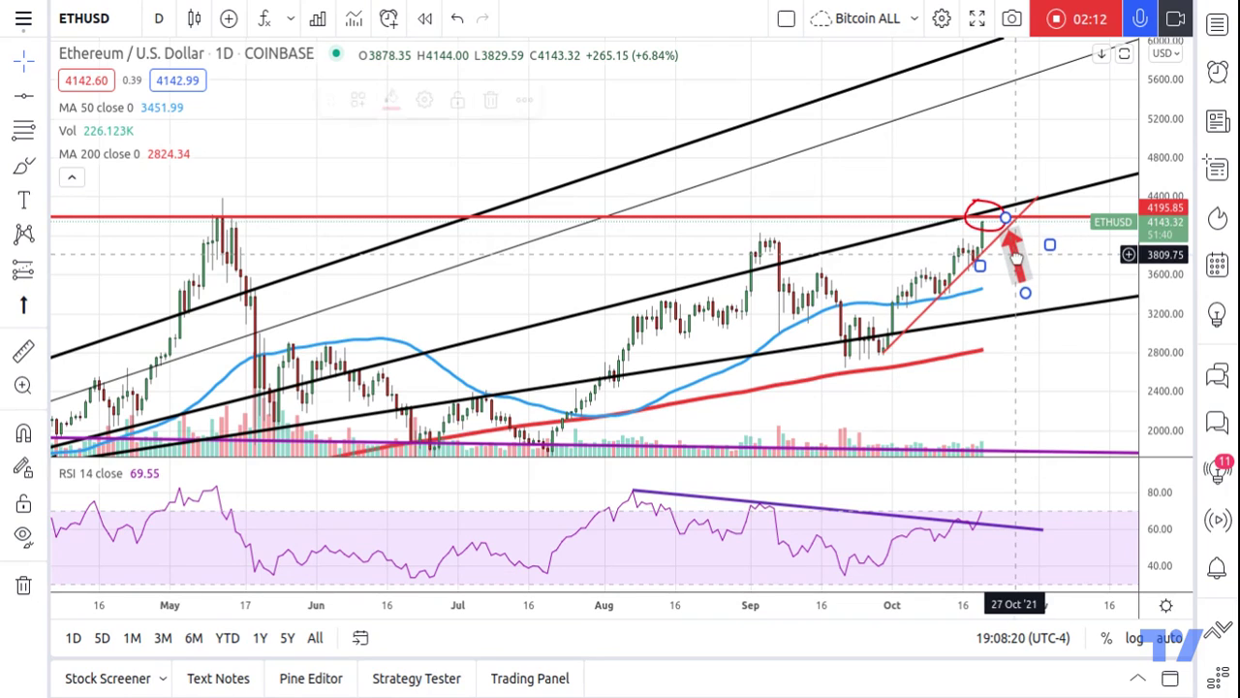
click(504, 141)
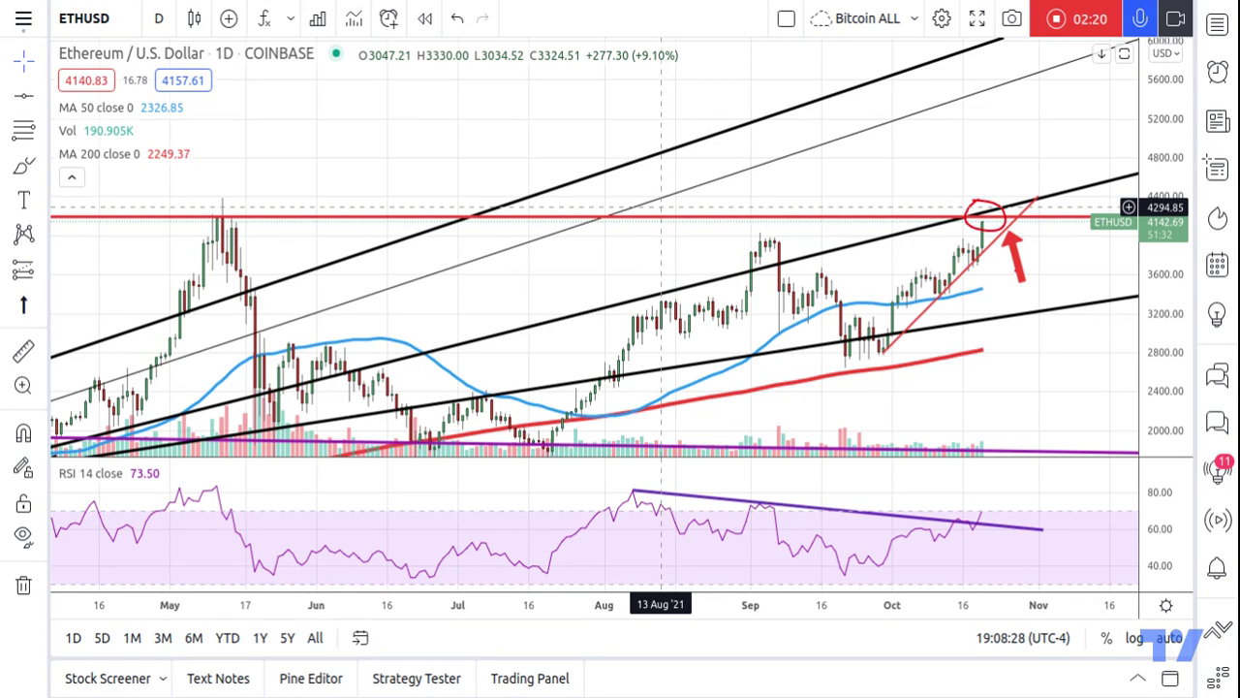
Step: Delete the brush circle around the latest candle and shift the red arrow slightly lower, to about 28 Oct '21
click(978, 202)
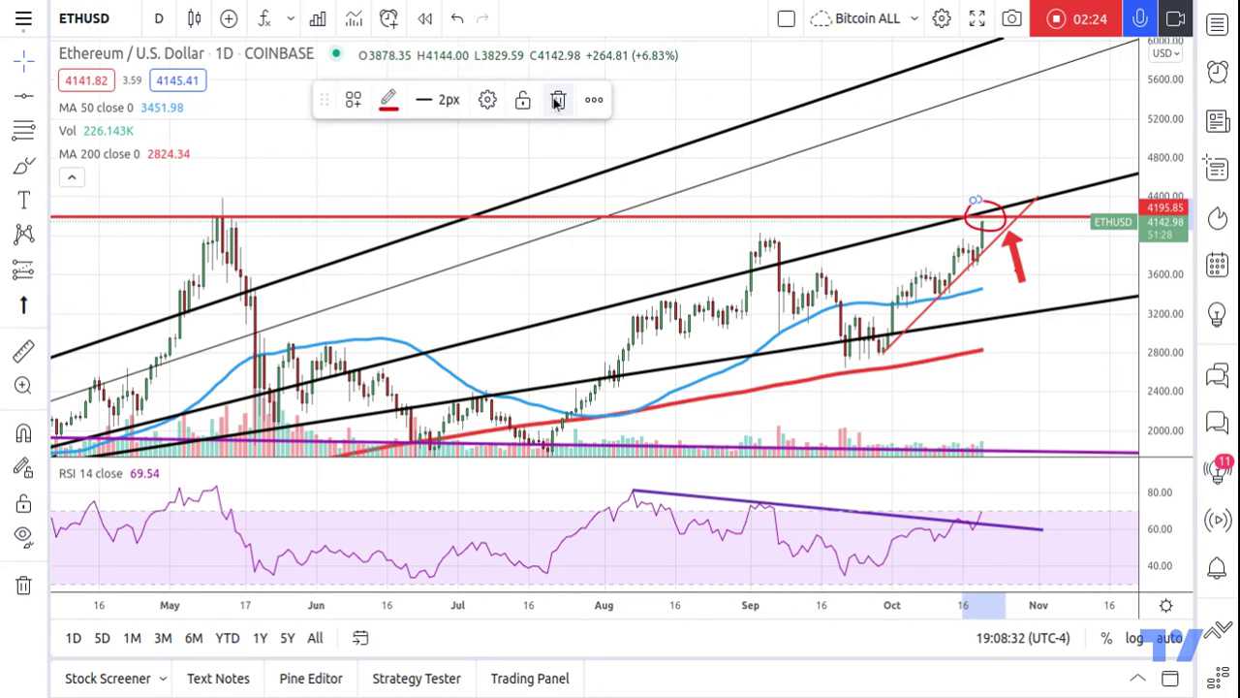
click(558, 102)
click(1018, 255)
drag(1018, 255, 1022, 272)
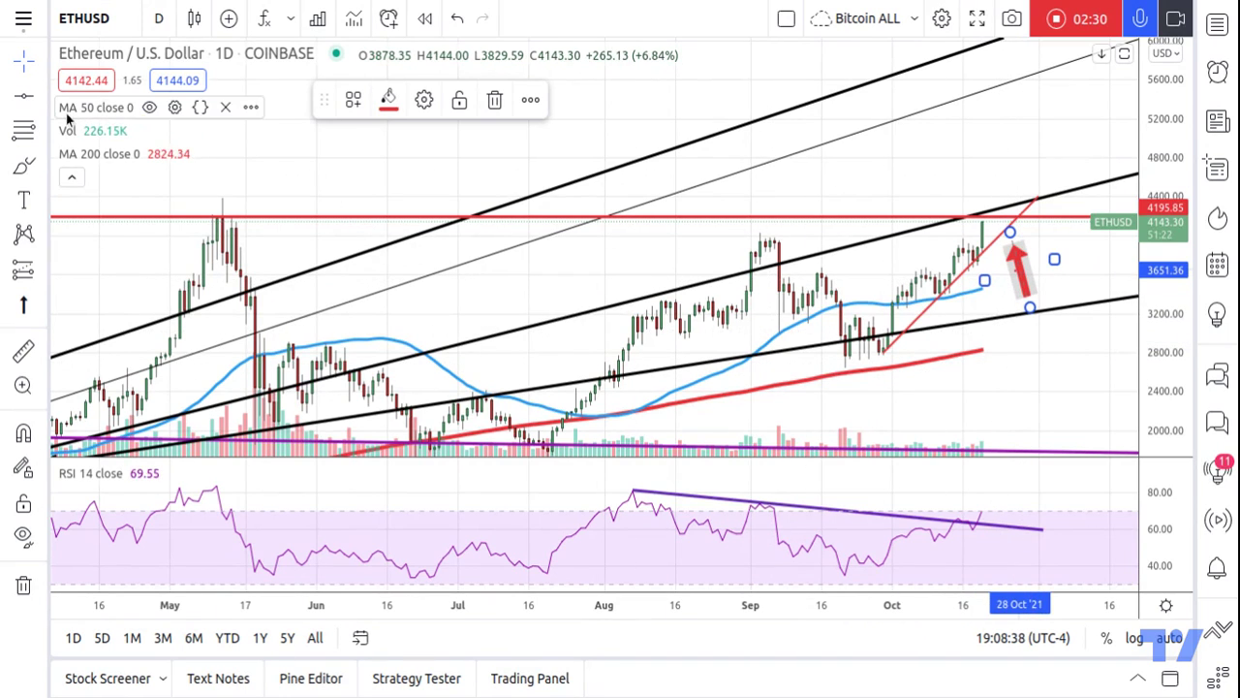
Step: Draw a trend line from the 11 May '21 peak at 4205.75 across the September high to the latest candles, ending at about 21 Oct '21
scroll(271, 152, down, 5)
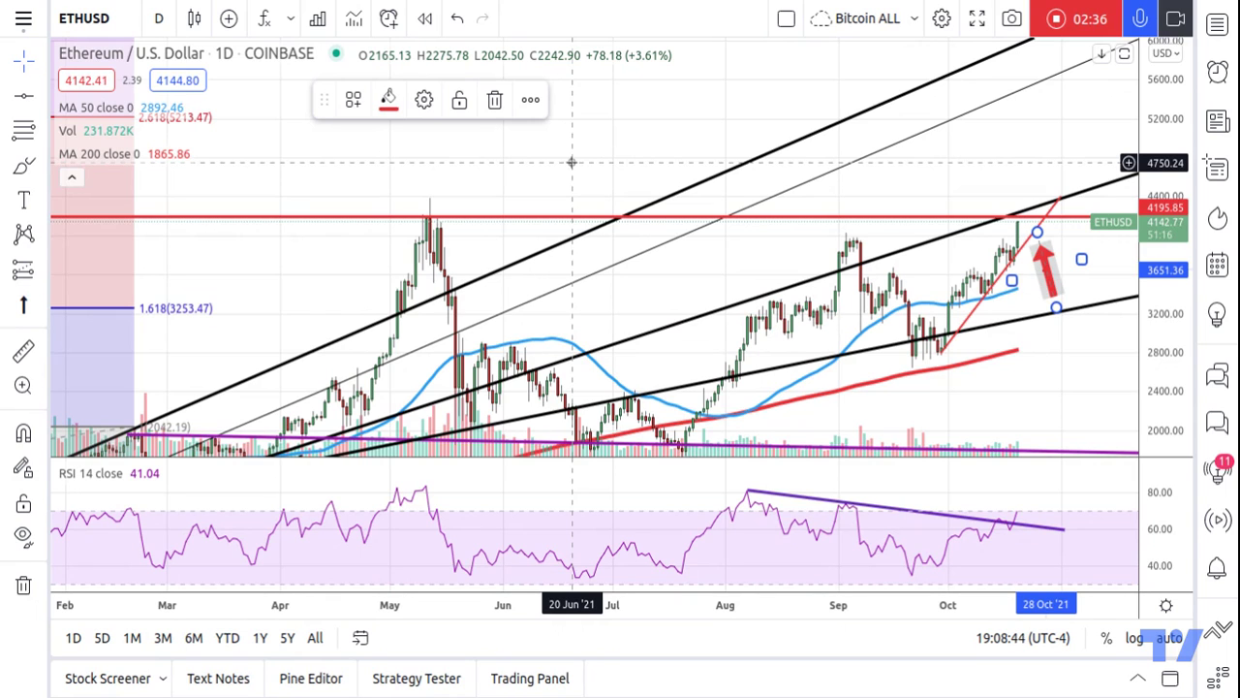
drag(557, 155, 437, 131)
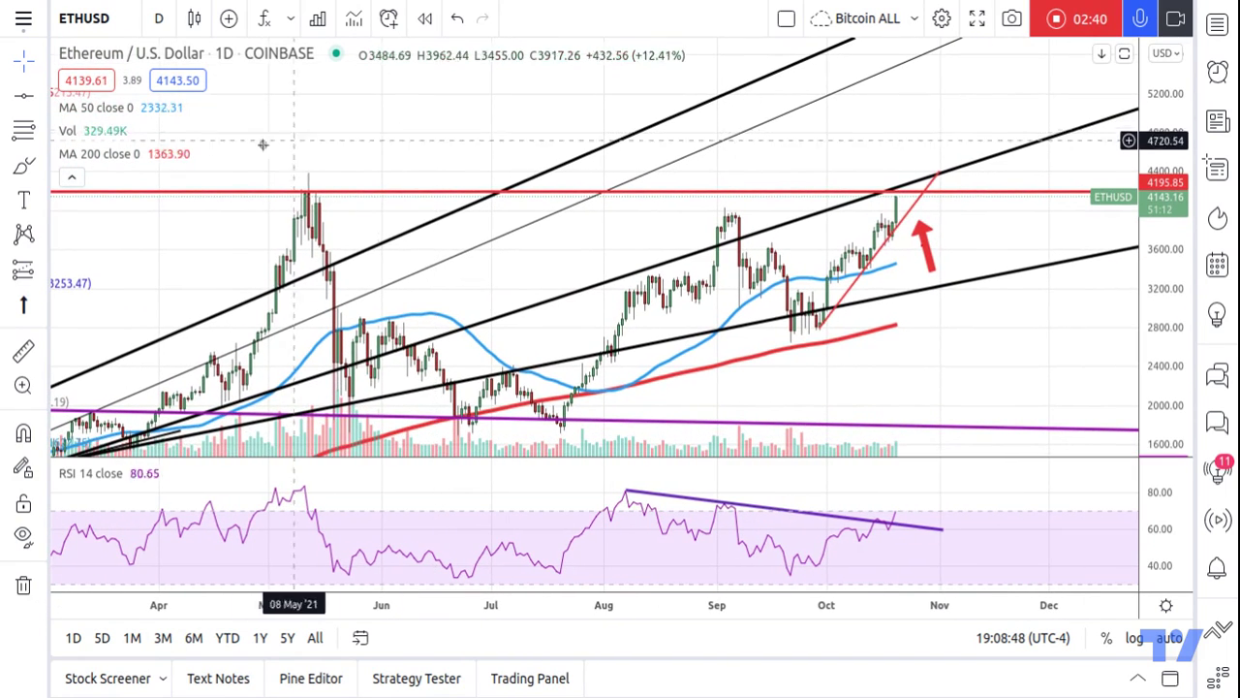
click(44, 97)
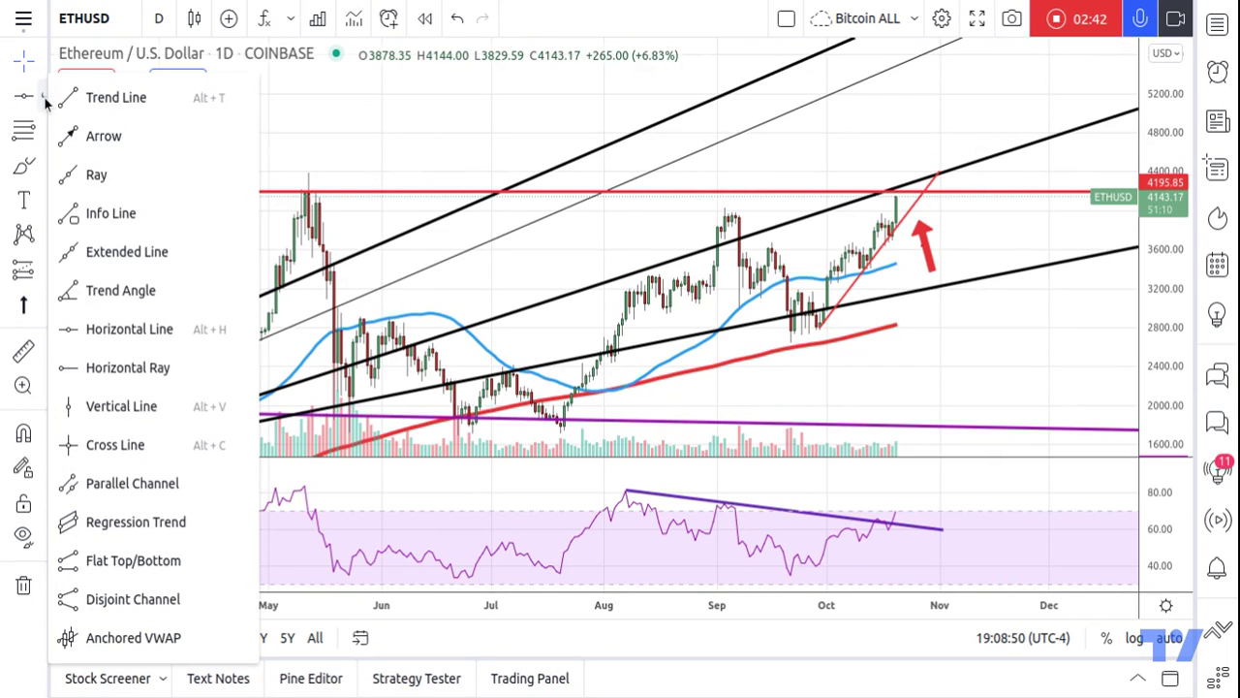
click(97, 98)
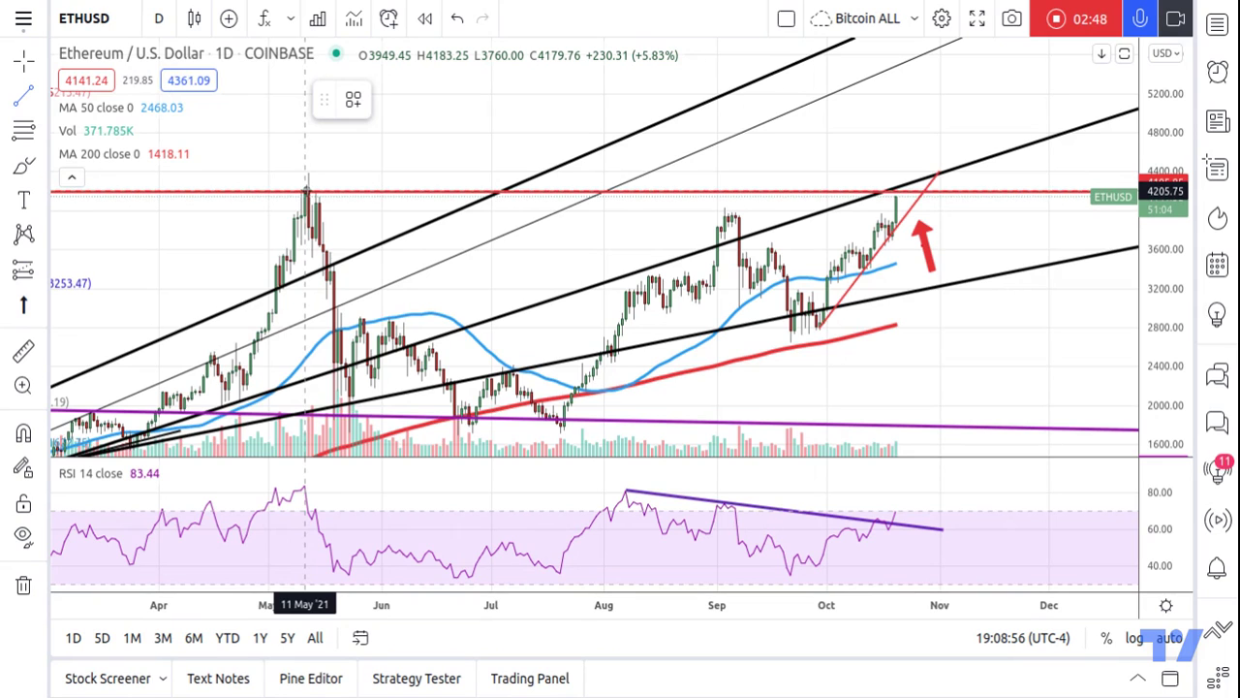
click(306, 190)
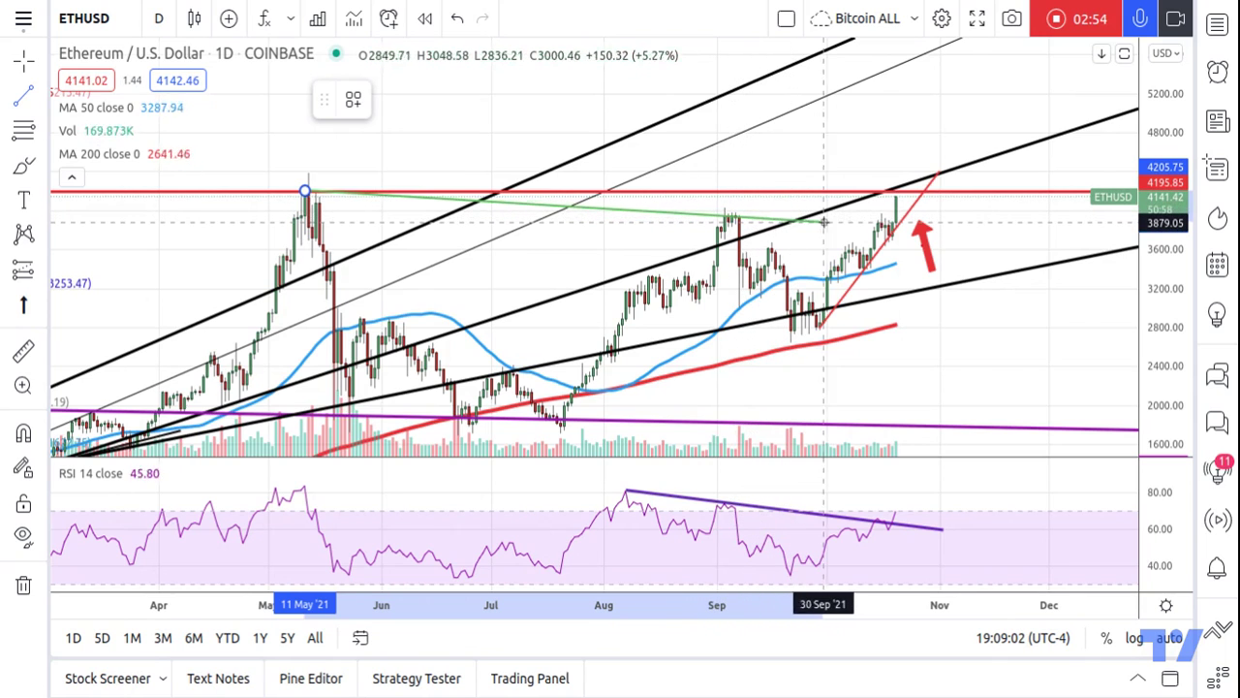
click(899, 221)
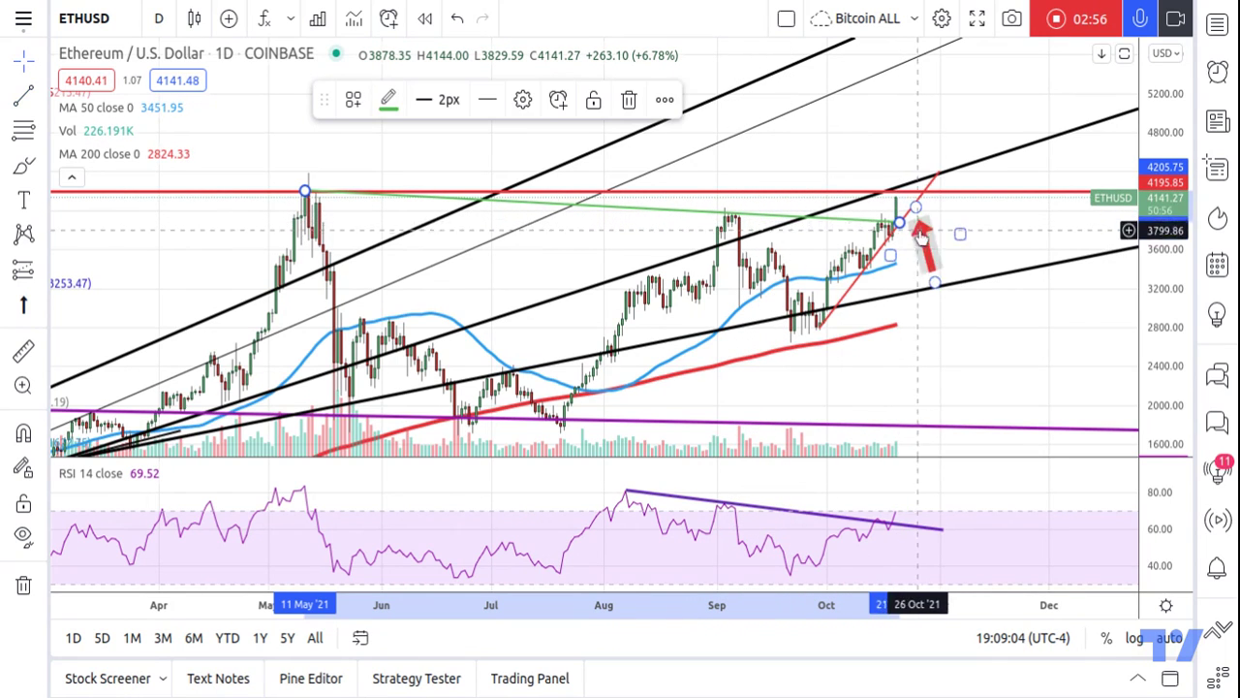
Step: Move the red arrow against the latest candle so it points at the end of the green trend line
click(1011, 222)
drag(932, 255, 903, 253)
click(1001, 226)
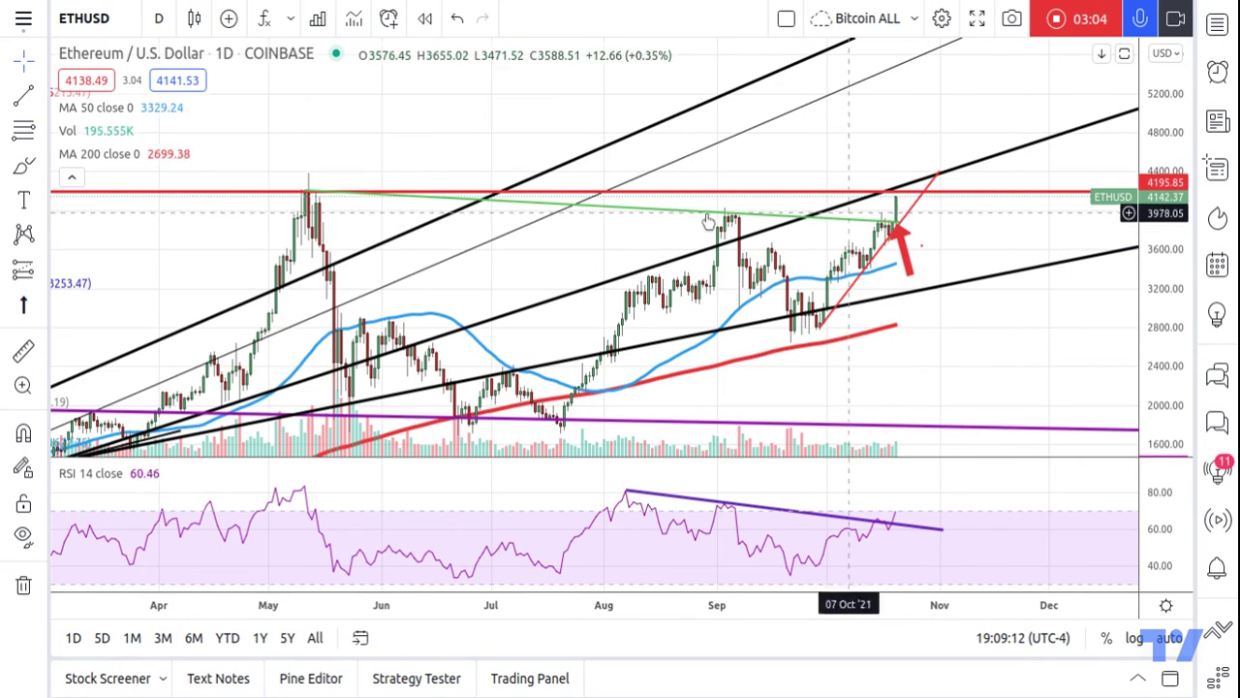
Step: Draw an arc from the 11 May '21 peak at 4215.65 to the 05 Sep '21 high, bottoming near 1790, and a smaller arc to the latest candles
click(42, 169)
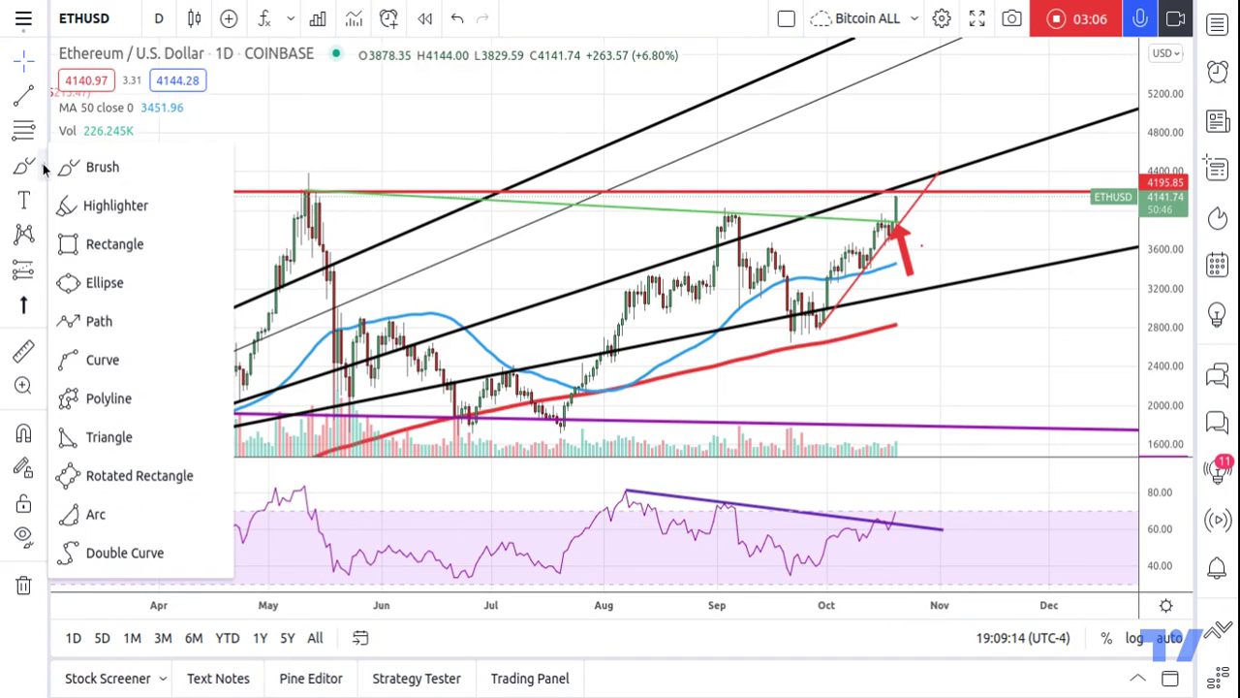
click(84, 517)
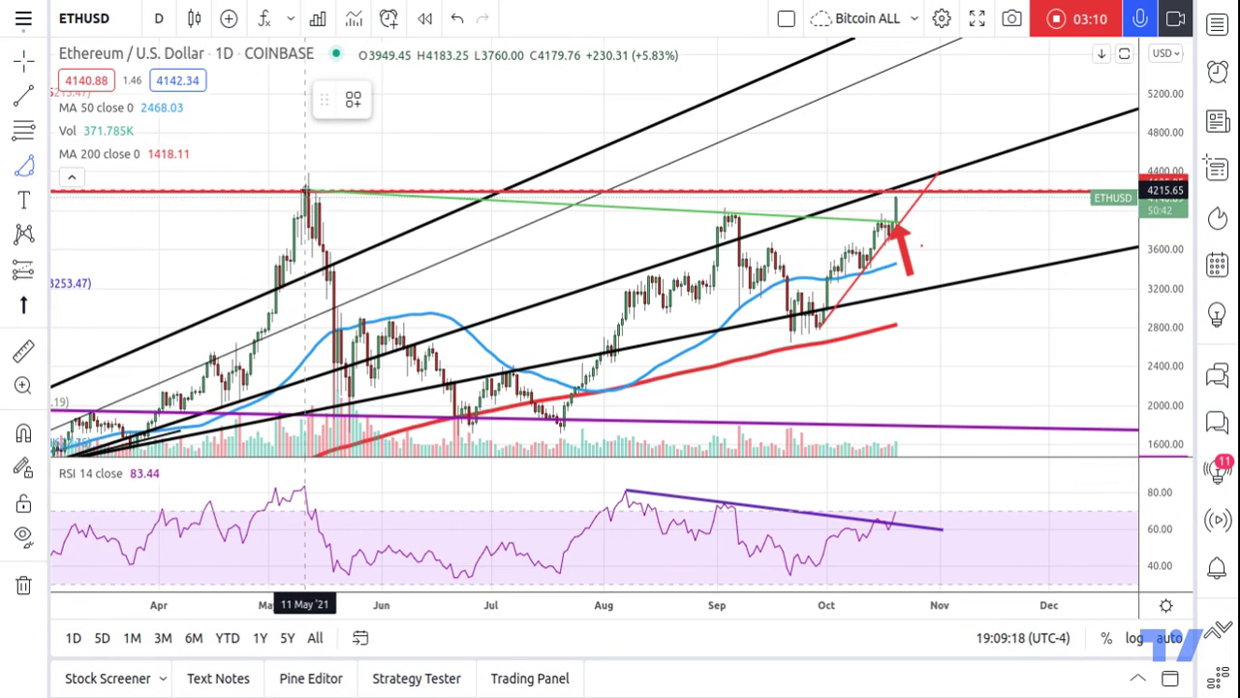
click(305, 189)
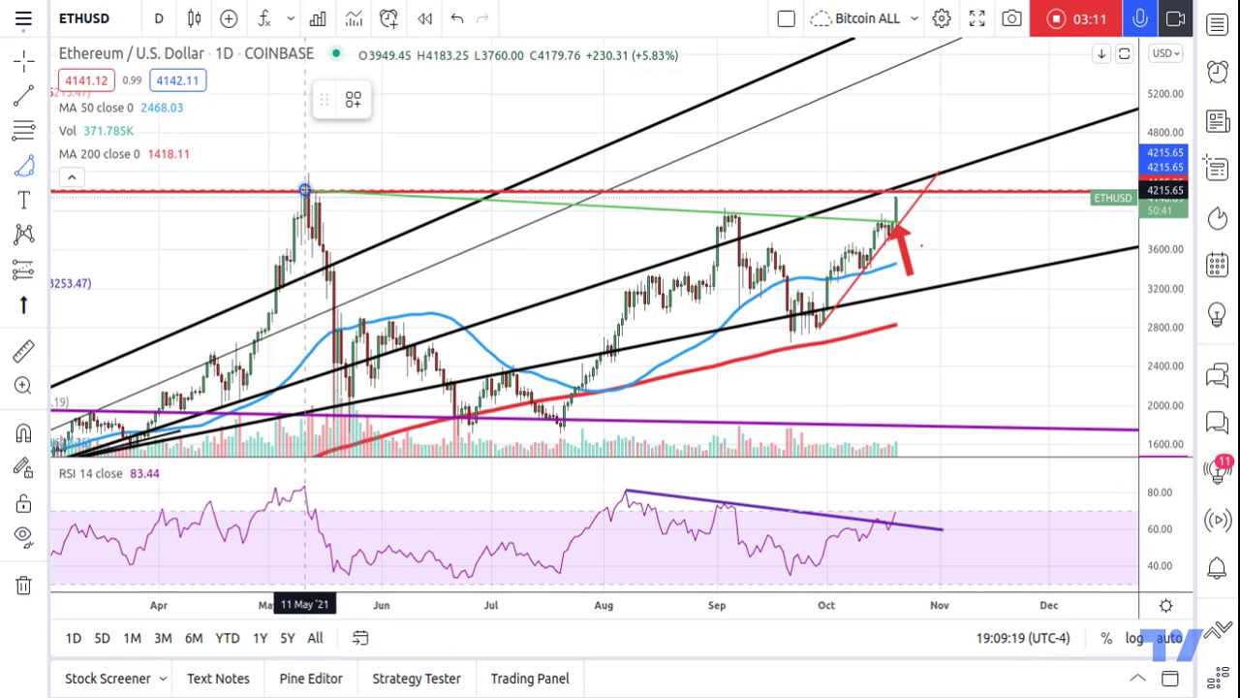
click(732, 212)
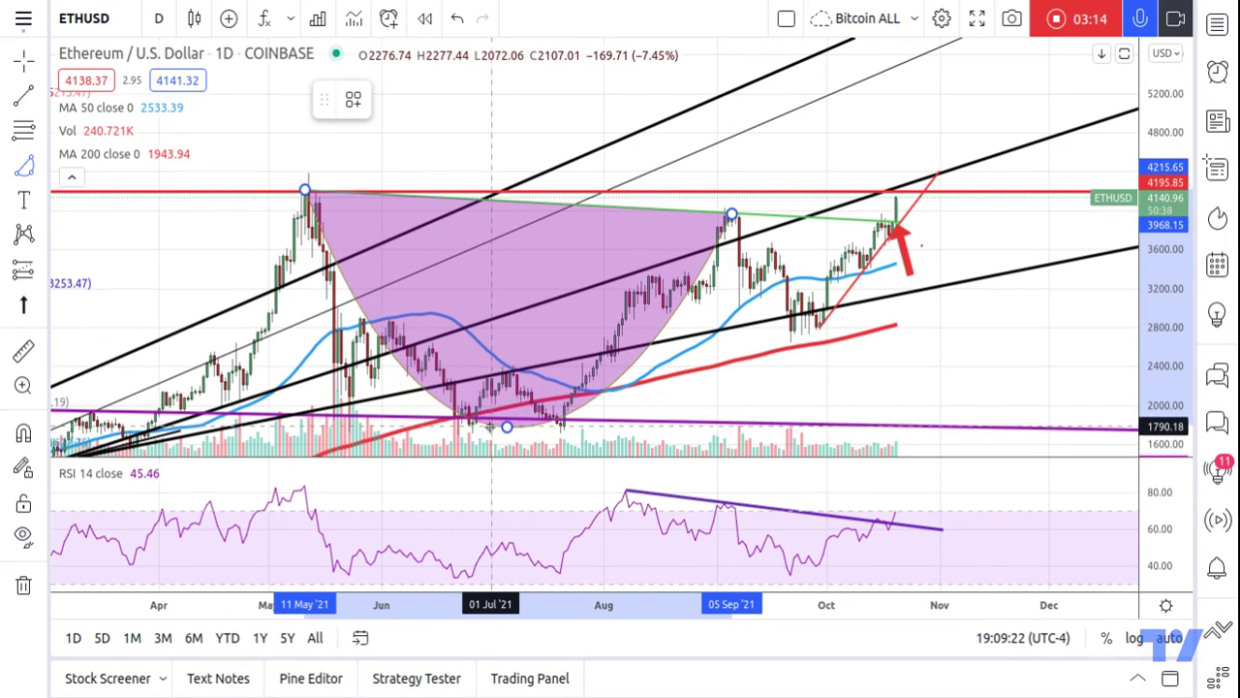
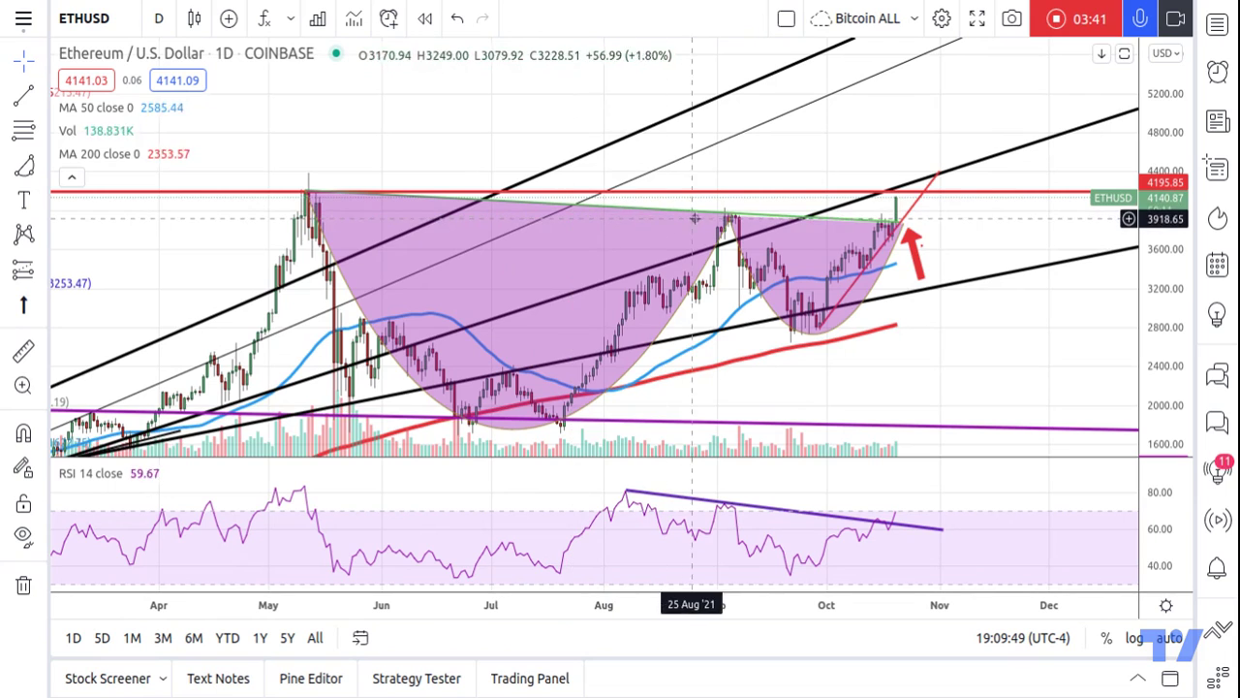
click(725, 218)
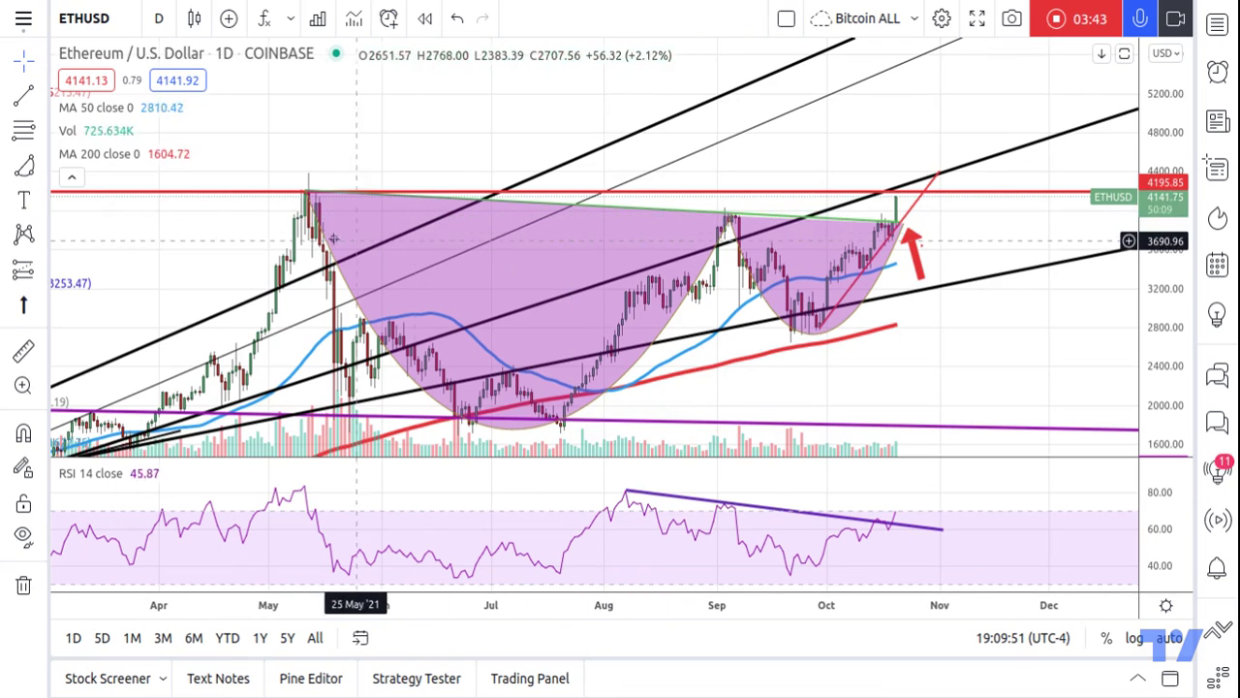
click(719, 233)
click(724, 218)
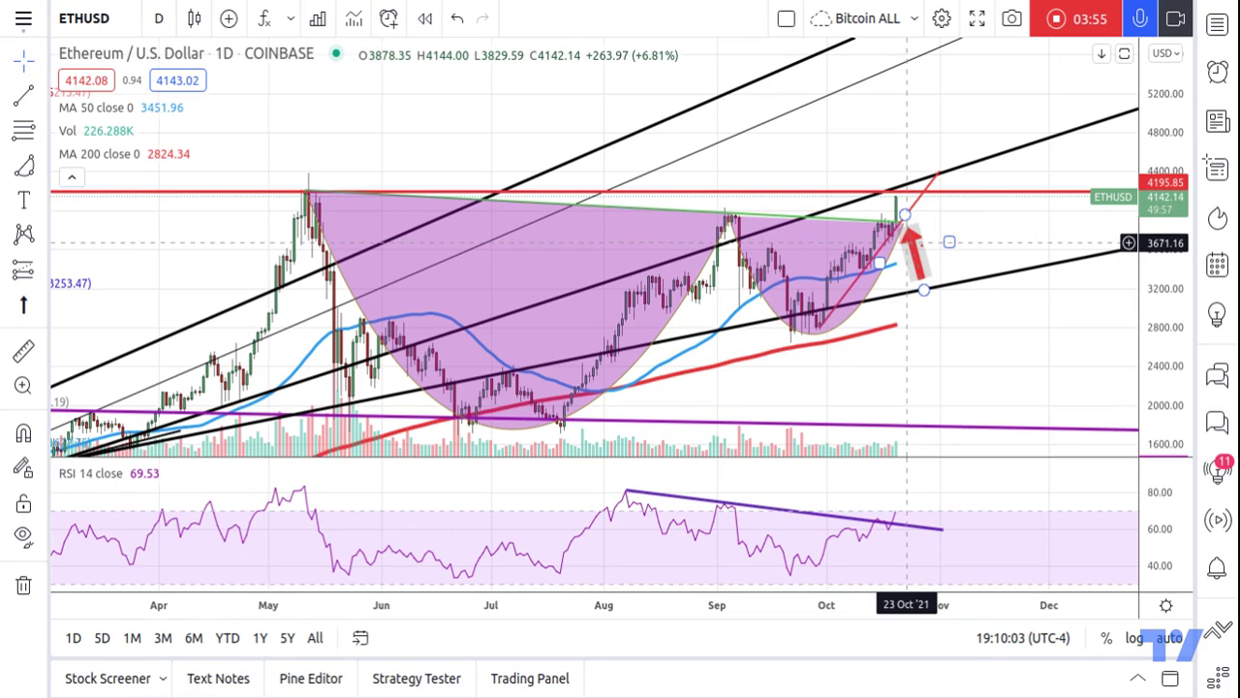
Step: Draw a line from the large arc's rim at 4067.15 to its bottom at 1869.38, and move it to rise from the latest candle
click(23, 106)
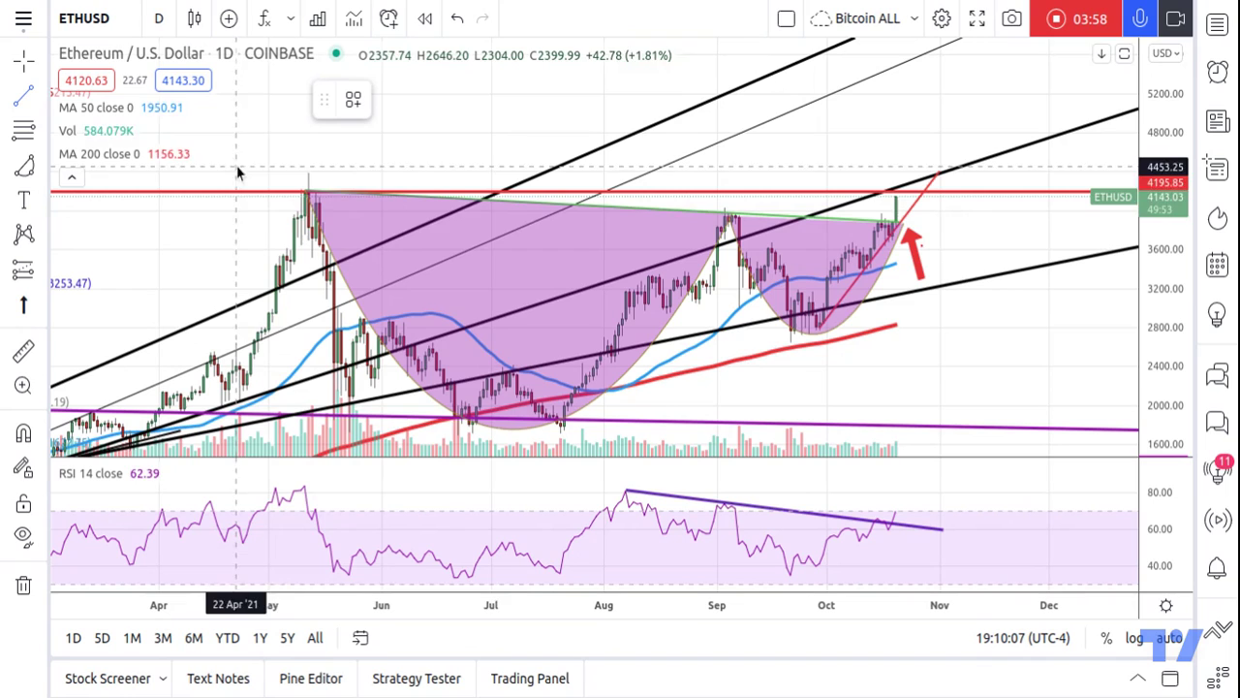
click(527, 203)
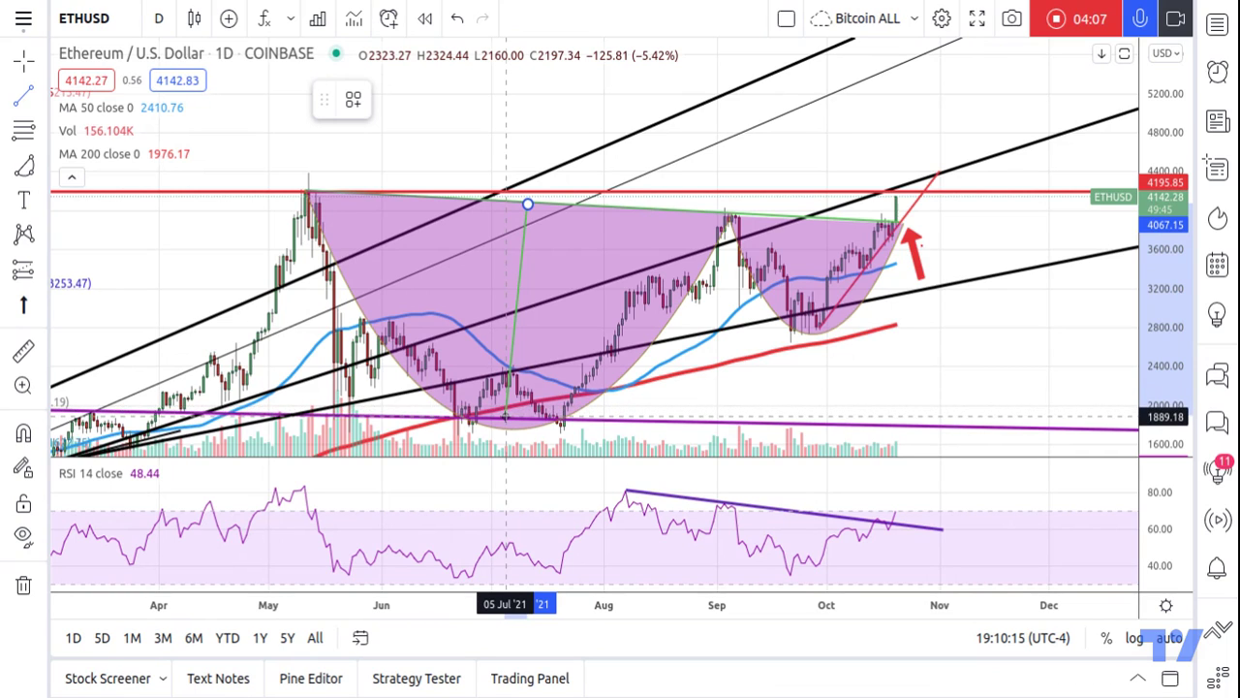
click(505, 418)
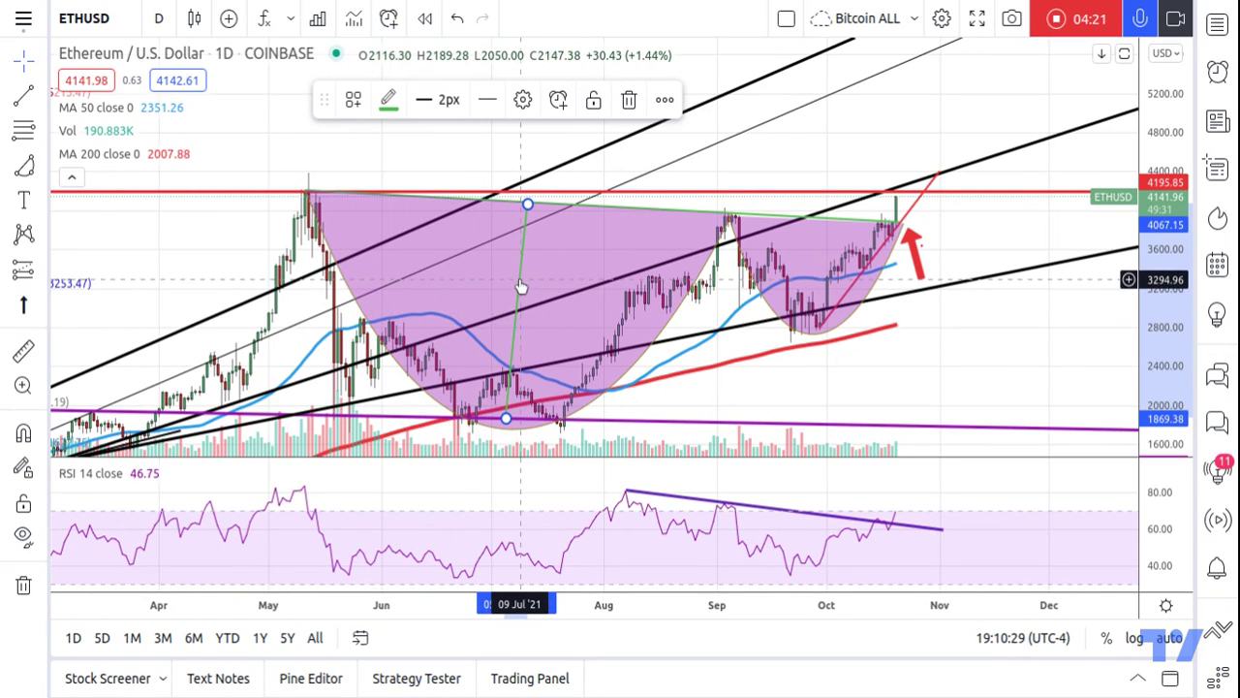
drag(521, 286, 913, 88)
click(928, 110)
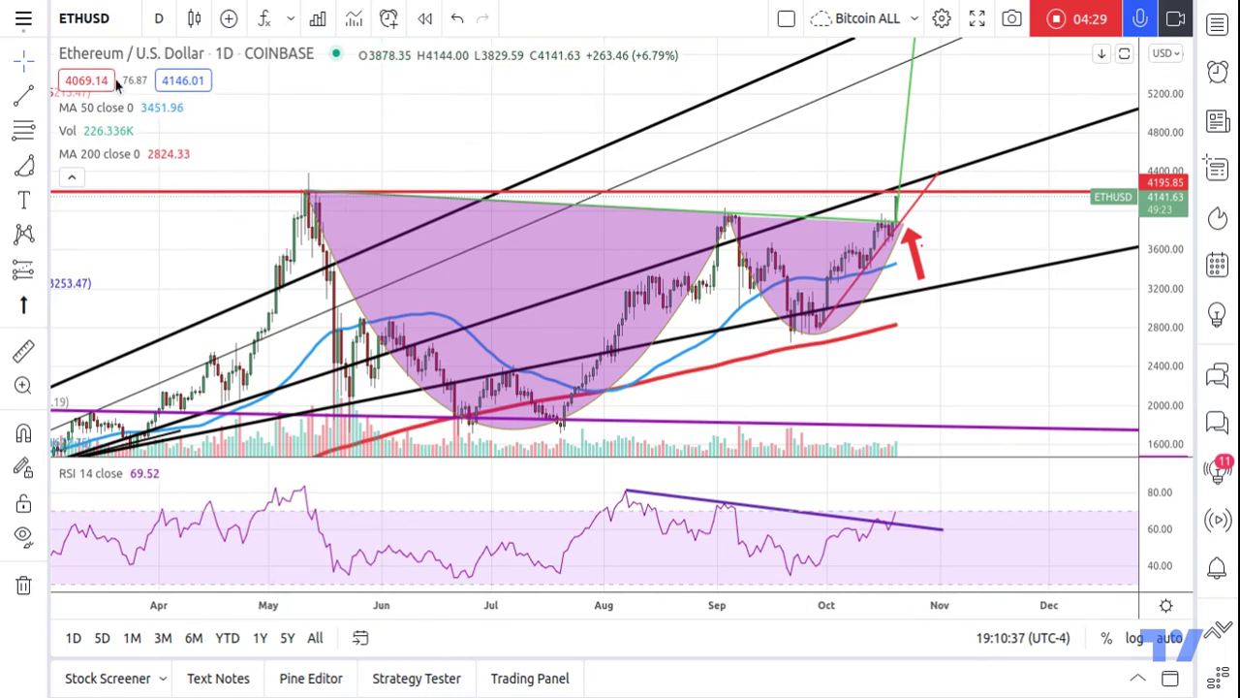
Step: Move the red arrow up to the top end of the vertical green projection line, just below 6000
click(24, 62)
drag(989, 105, 982, 222)
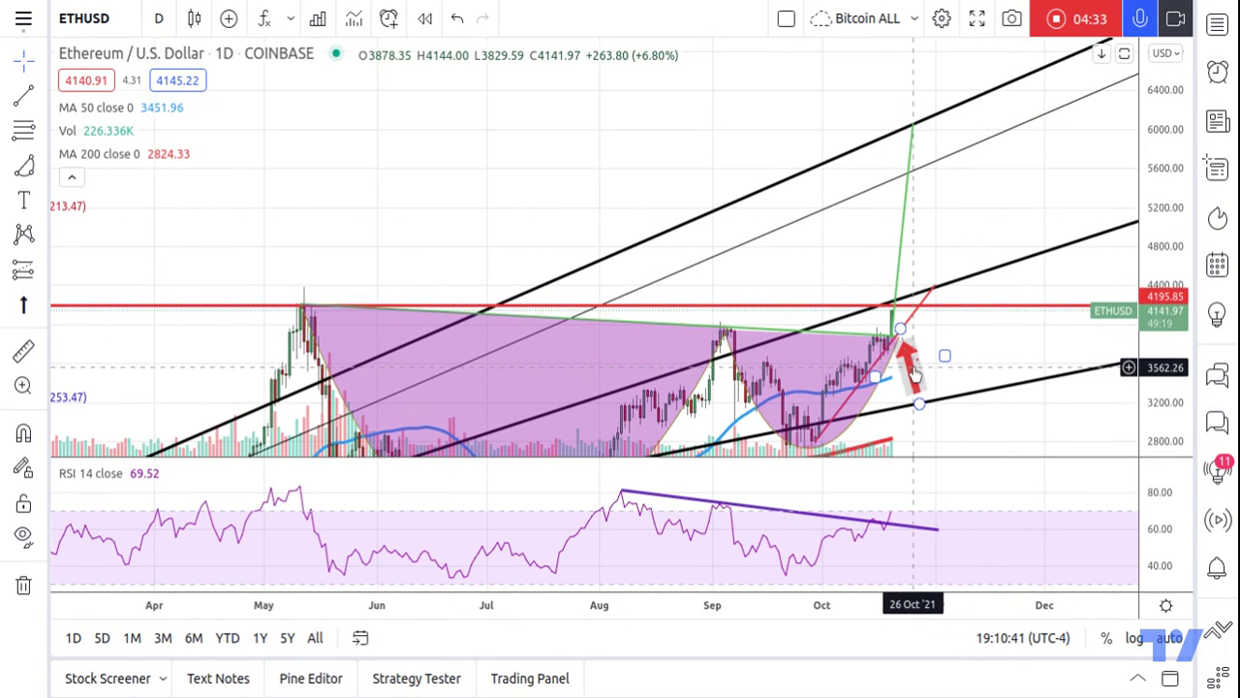
drag(913, 373, 934, 166)
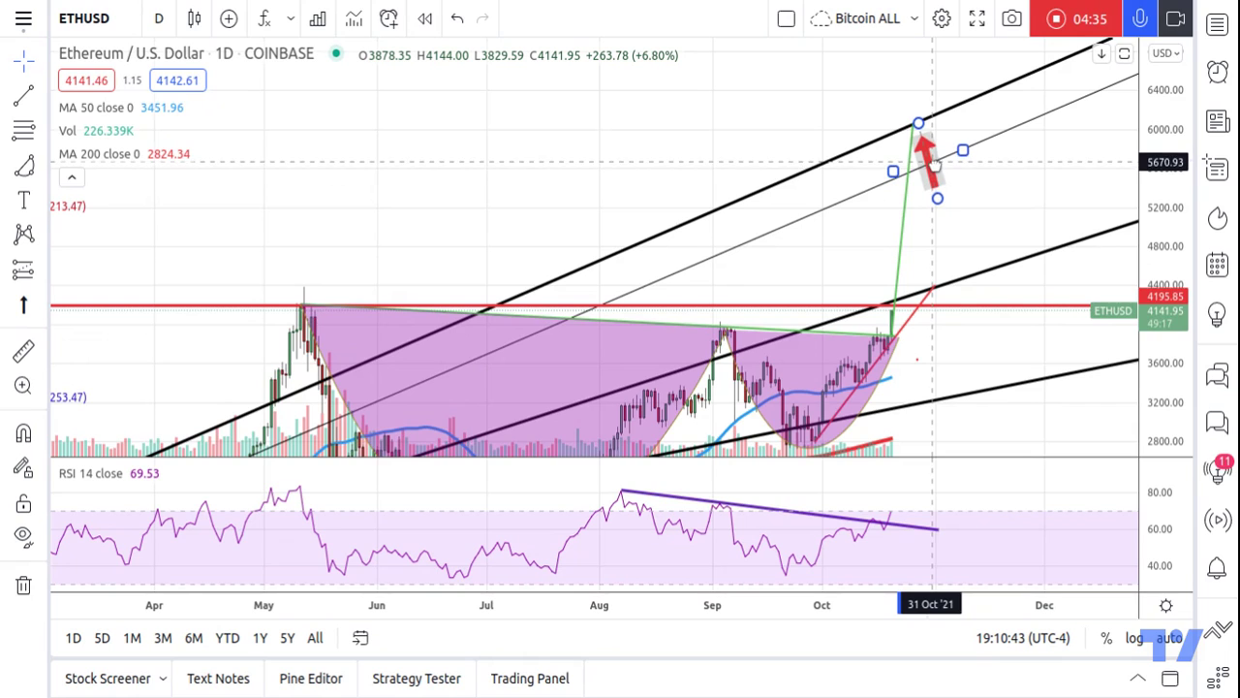
click(969, 161)
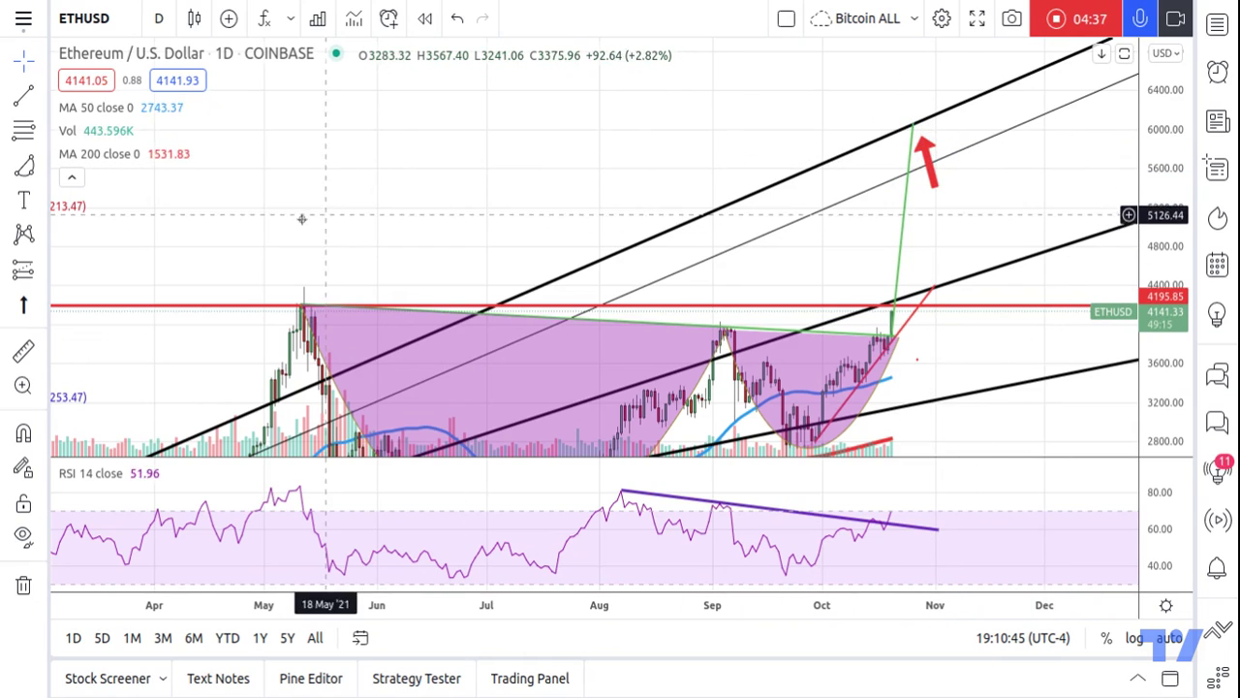
Step: Draw a brush circle around the top of the green projection line, at about 6000
click(44, 204)
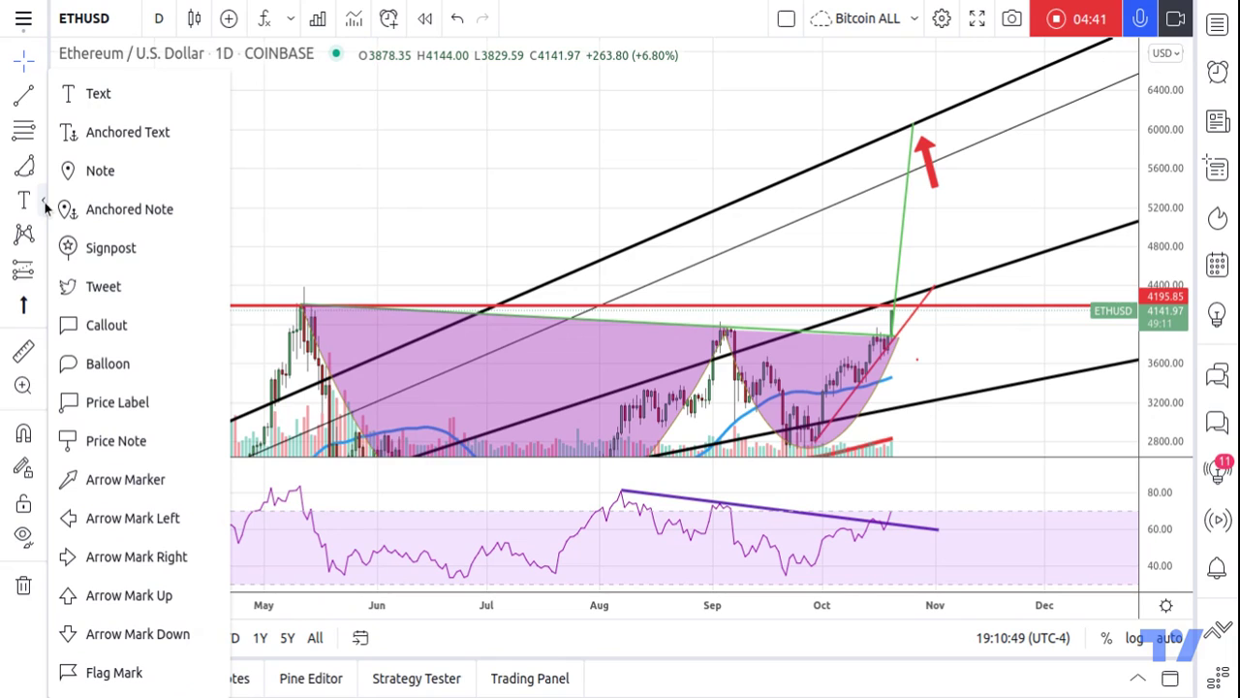
click(42, 170)
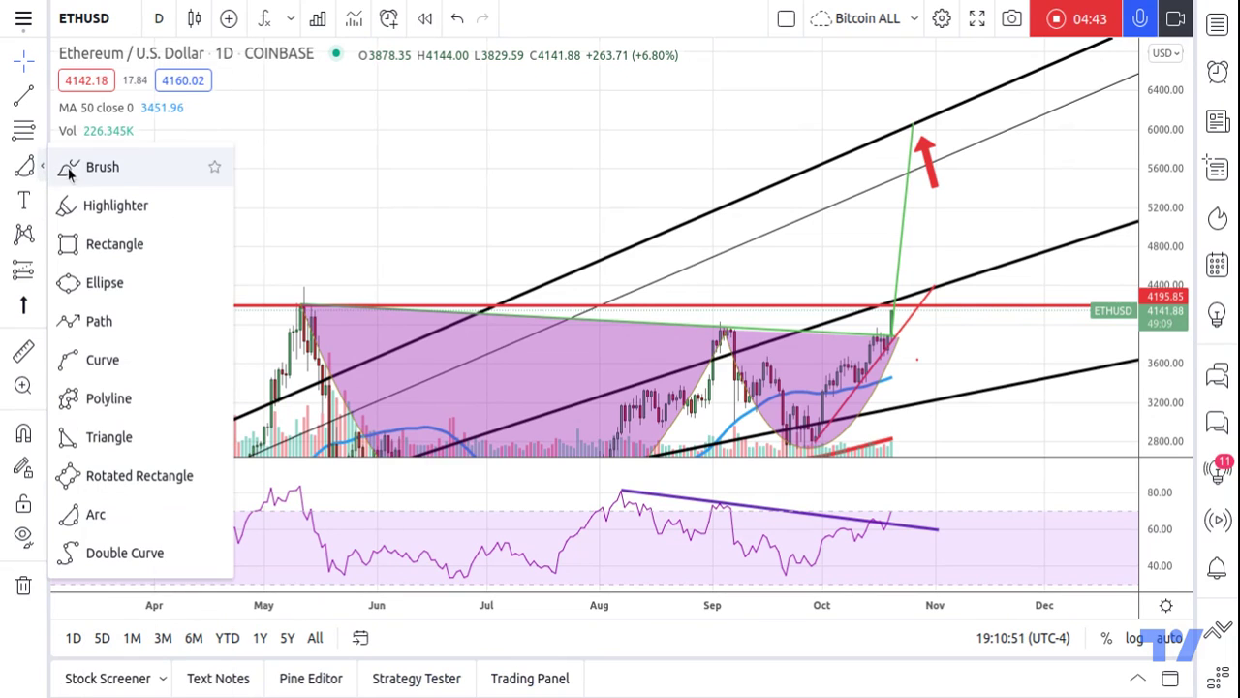
click(82, 170)
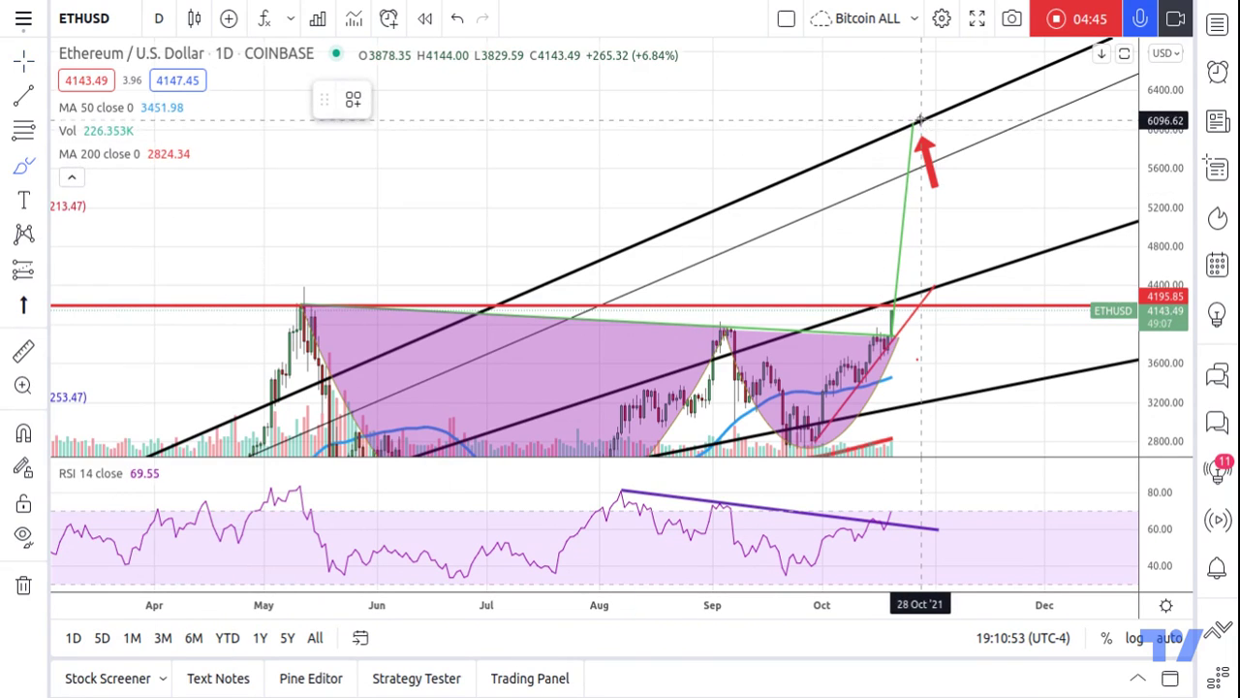
mouse_move(924, 103)
mouse_down()
mouse_move(911, 103)
mouse_move(896, 150)
mouse_move(945, 121)
mouse_move(912, 97)
mouse_up()
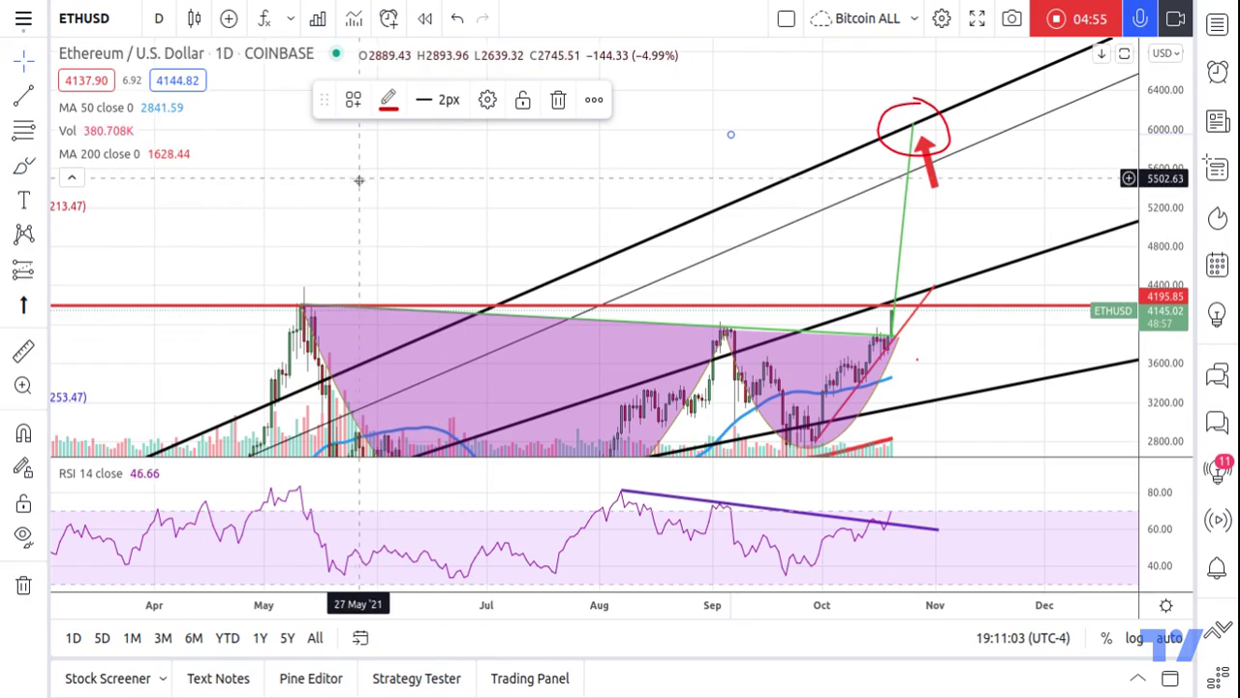
Step: Place a red up arrow below the candles at about 21 Dec '20 and shift it to 02 Jan '21
scroll(355, 171, down, 2)
drag(429, 160, 799, 17)
drag(641, 145, 569, 194)
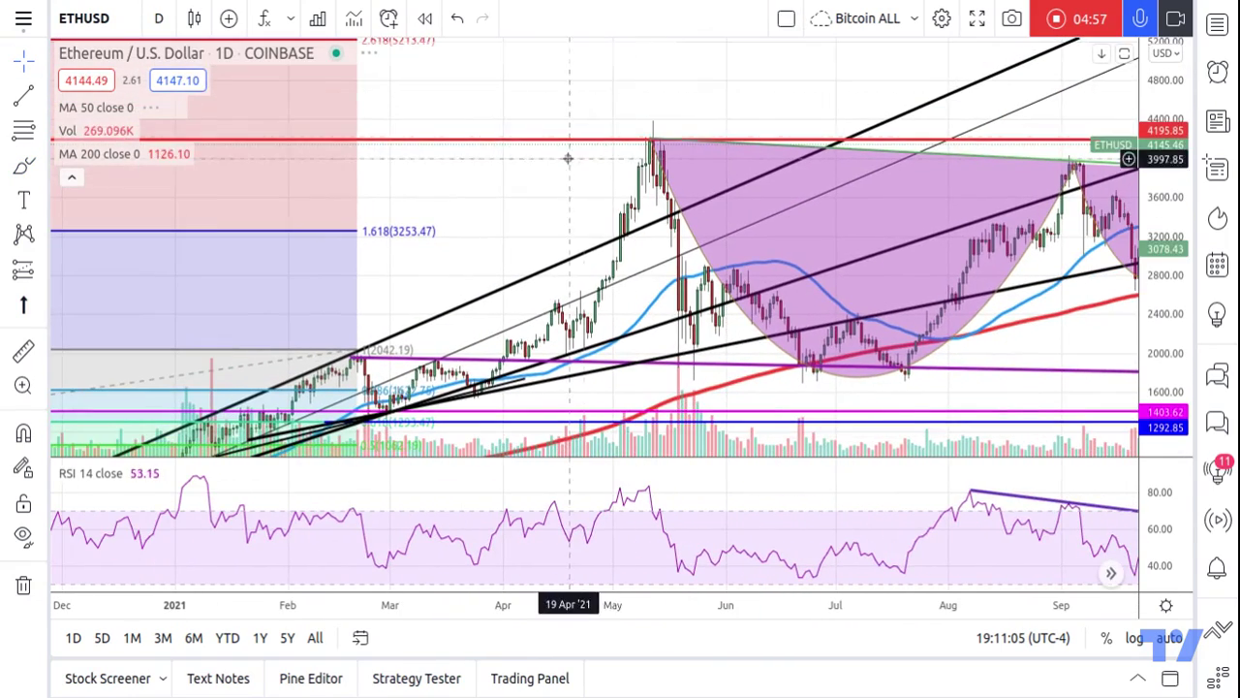
drag(465, 217, 800, 19)
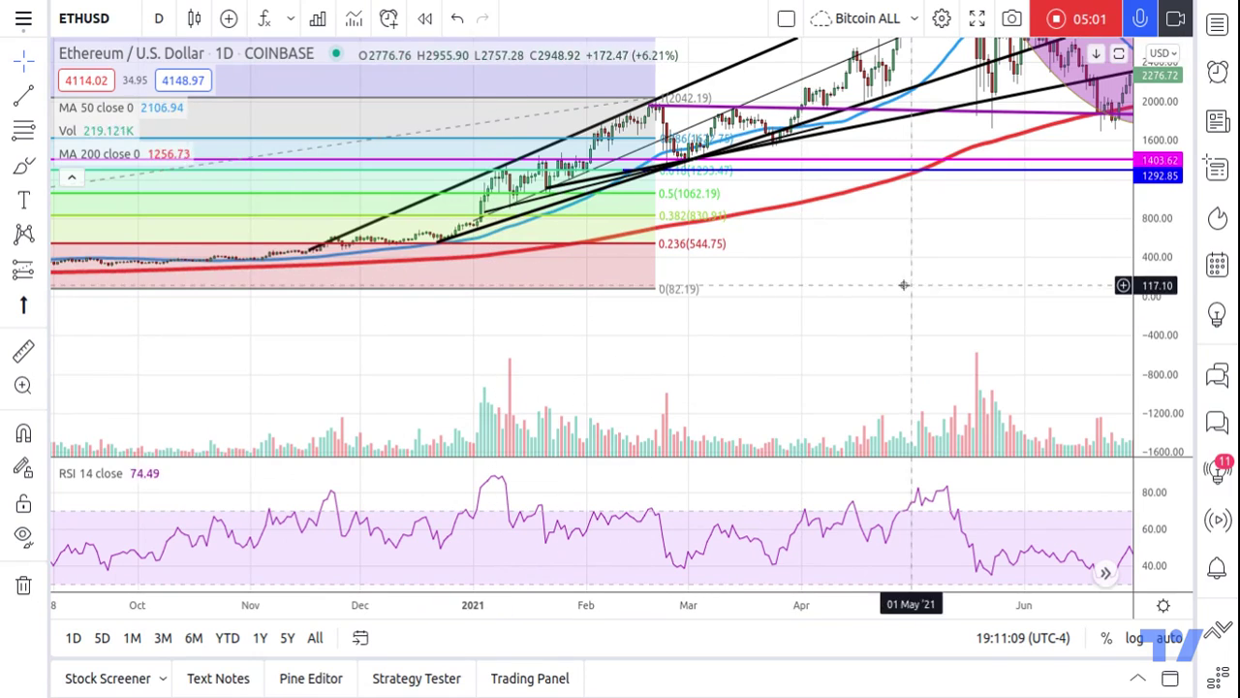
drag(1031, 263, 519, 494)
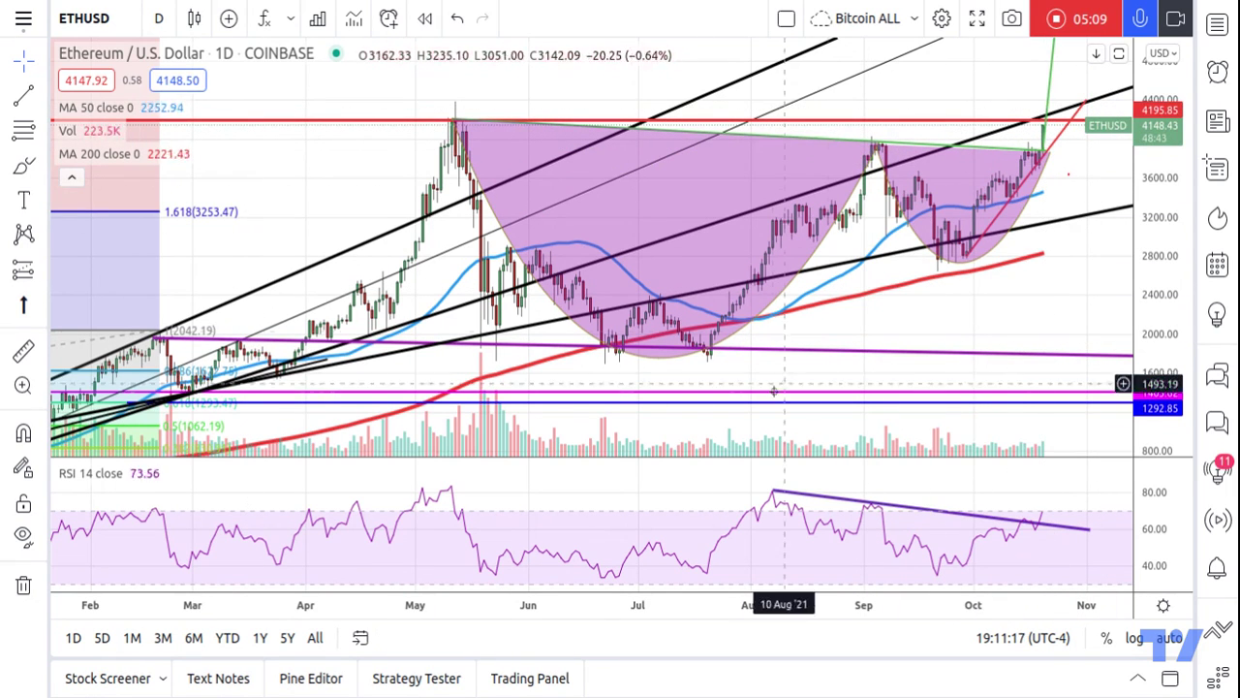
drag(678, 373, 1063, 228)
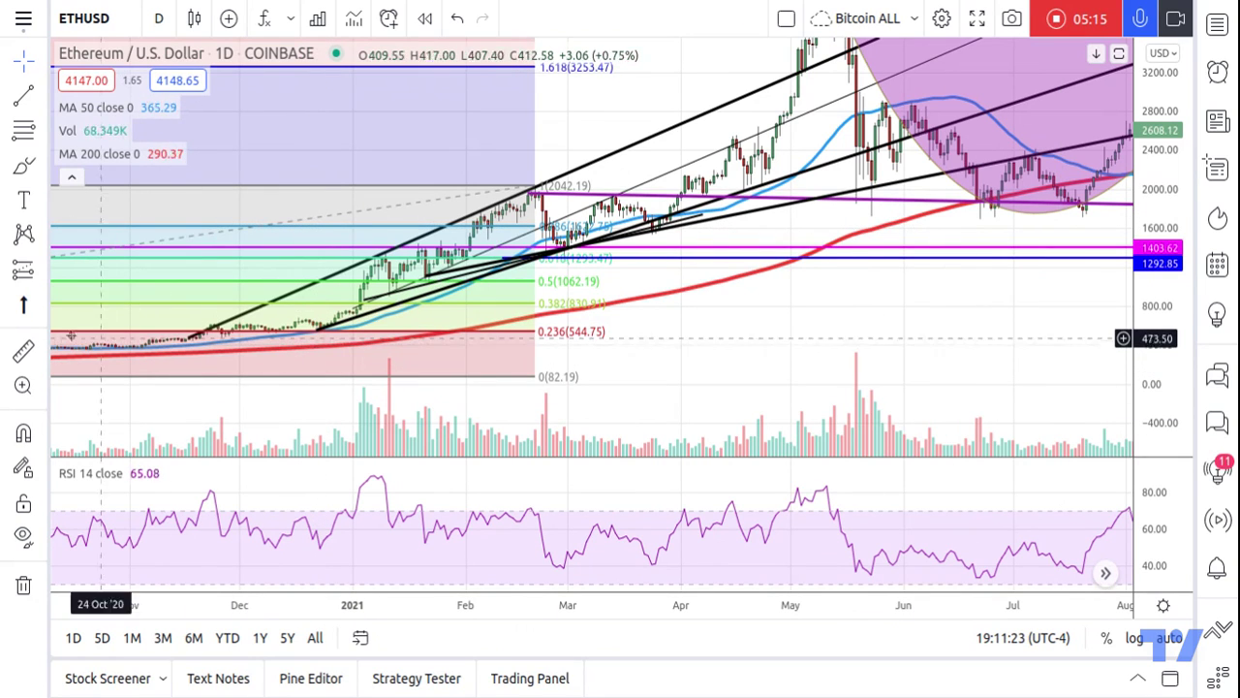
click(313, 396)
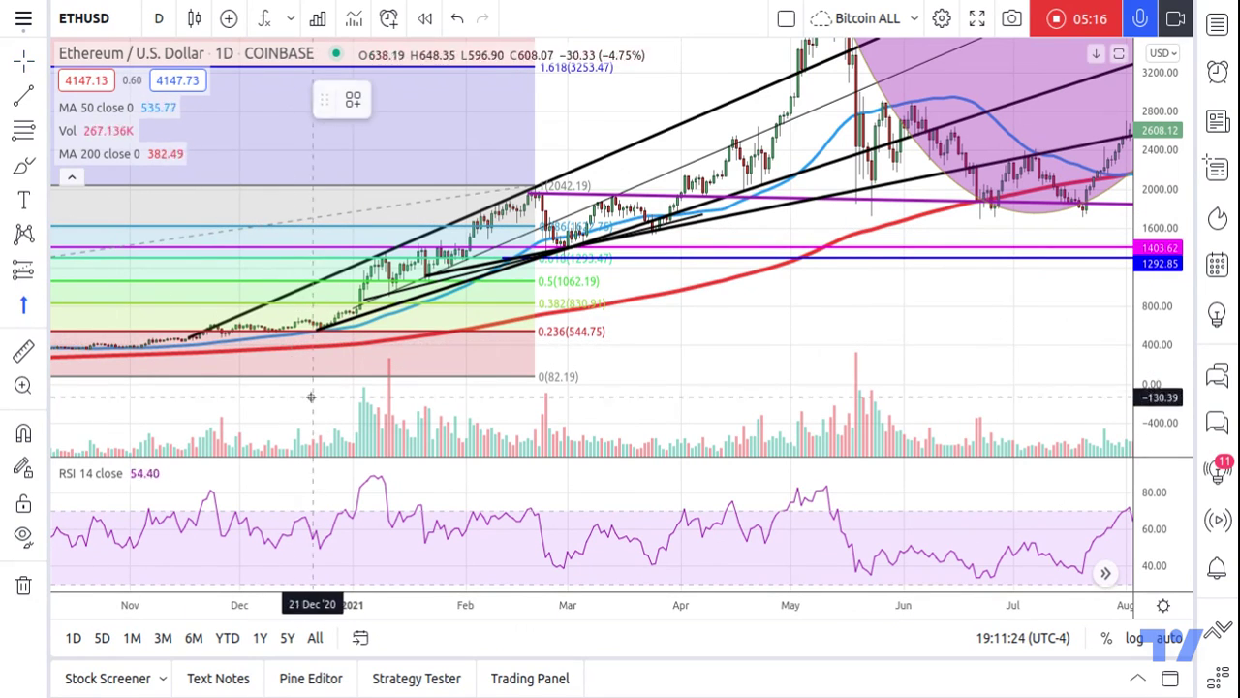
click(312, 346)
drag(320, 355, 363, 346)
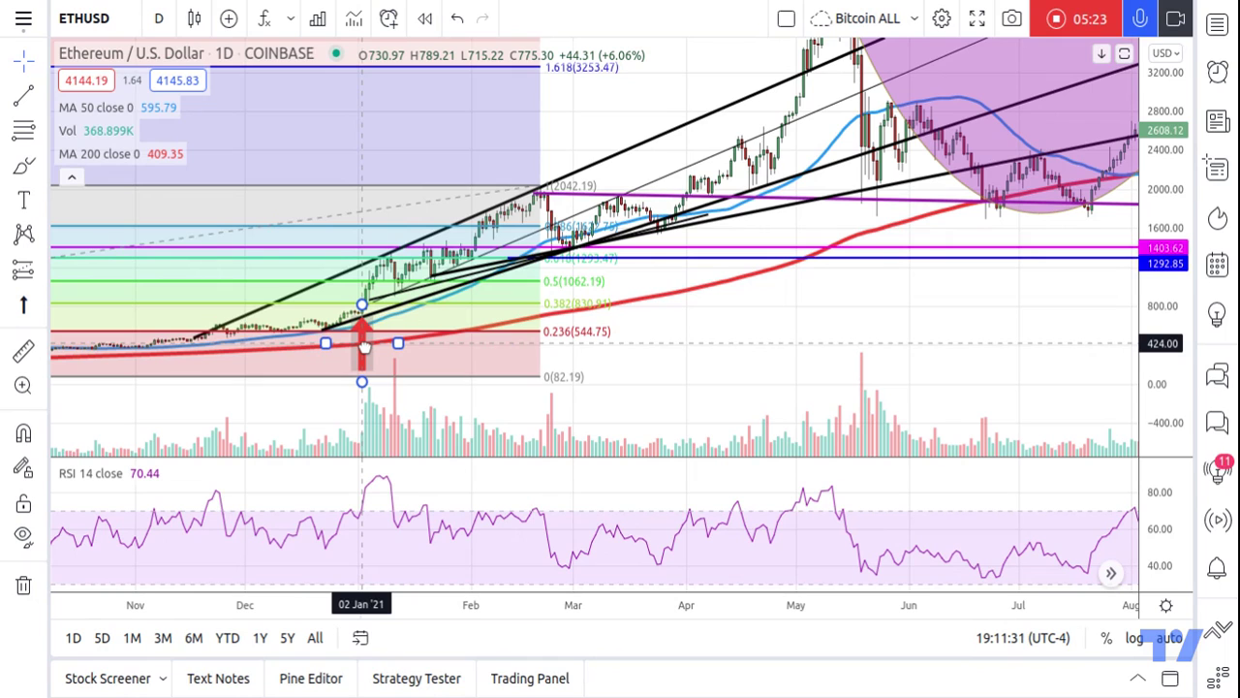
Step: Move the up arrow below the 23 Mar '21 low and on to 10 Jun '21 at 1097.19
mouse_move(365, 347)
mouse_down()
mouse_move(517, 287)
mouse_move(655, 269)
mouse_up()
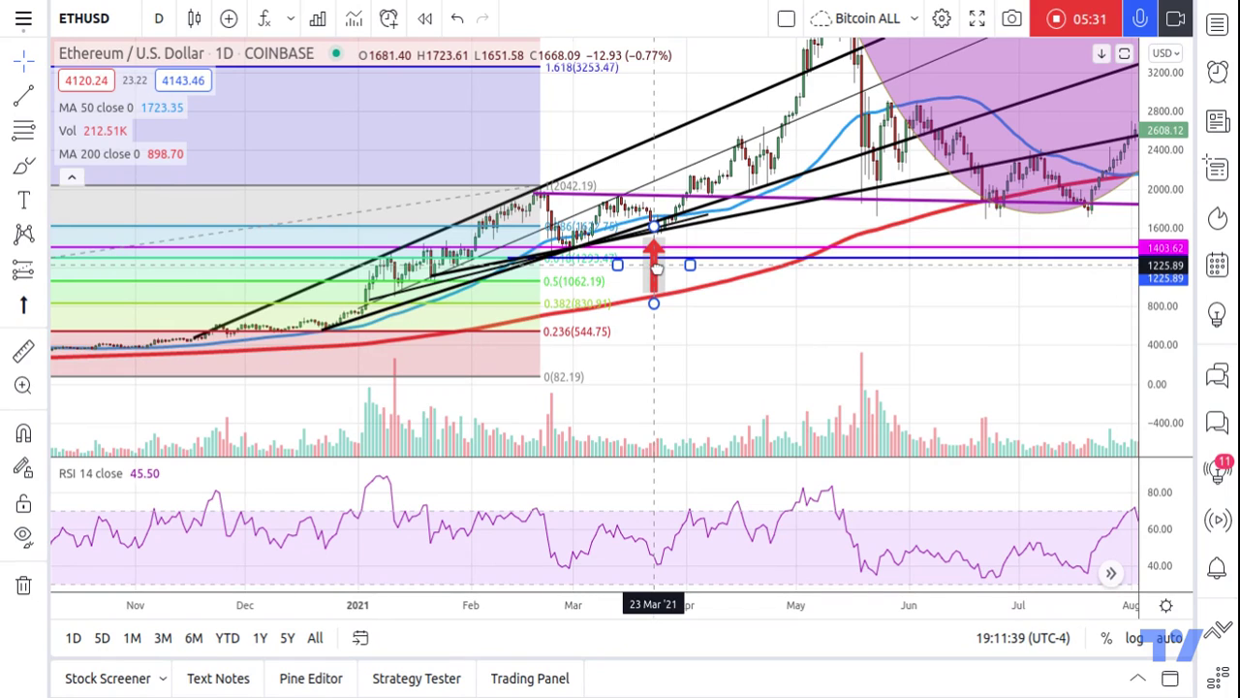
mouse_move(656, 268)
mouse_down()
mouse_move(772, 220)
mouse_move(844, 108)
mouse_move(855, 172)
mouse_move(913, 221)
mouse_move(945, 279)
mouse_up()
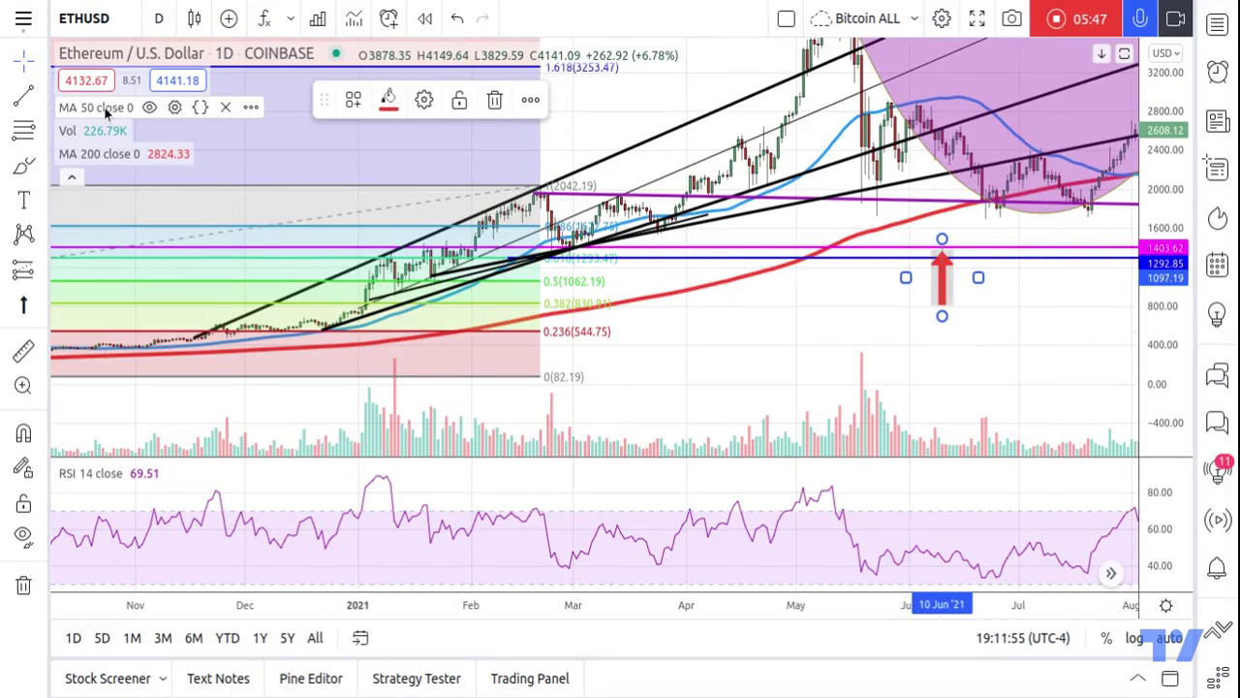
click(916, 356)
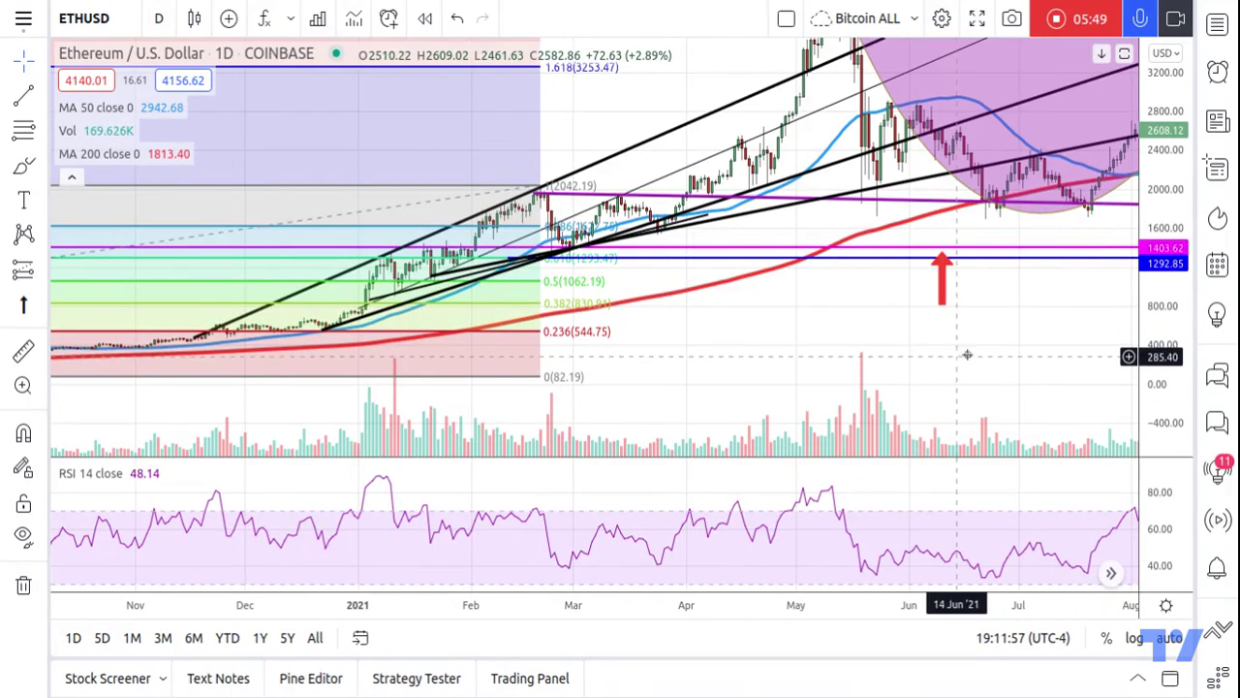
Step: Move the up arrow to 07 Sep '21, pointing at the candle's low on the 50-day moving average
drag(1051, 354, 627, 443)
click(507, 378)
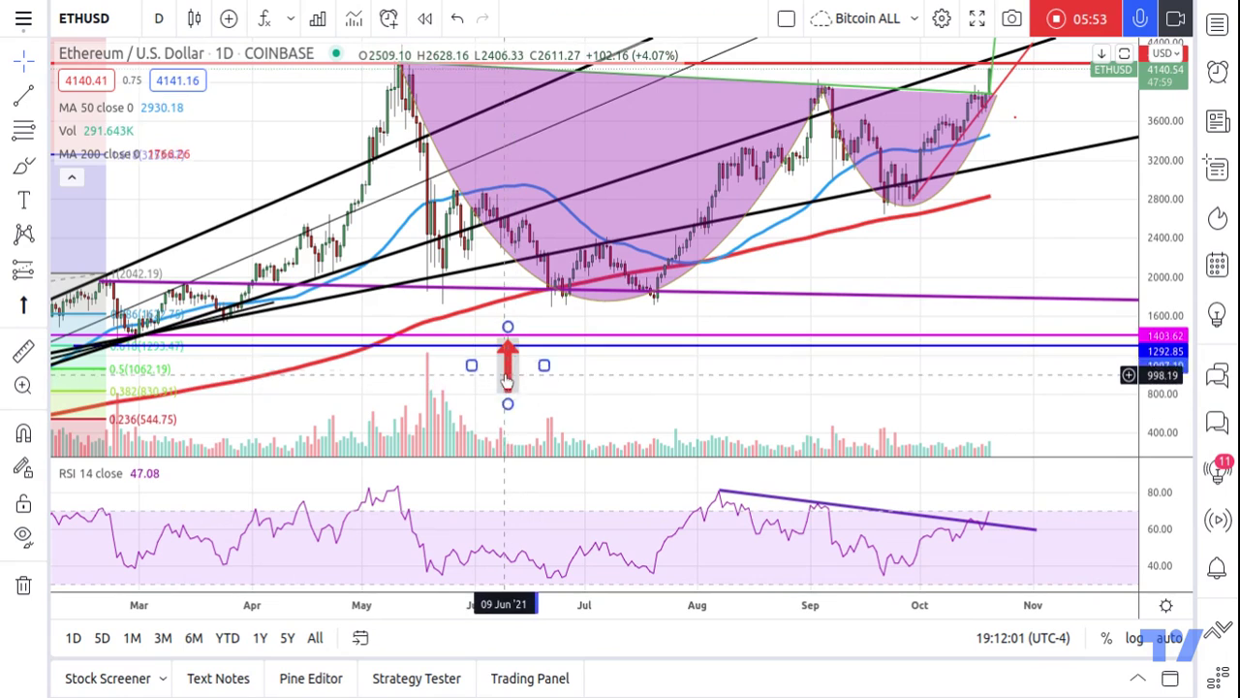
mouse_move(508, 378)
mouse_down()
mouse_move(823, 276)
mouse_move(832, 227)
mouse_up()
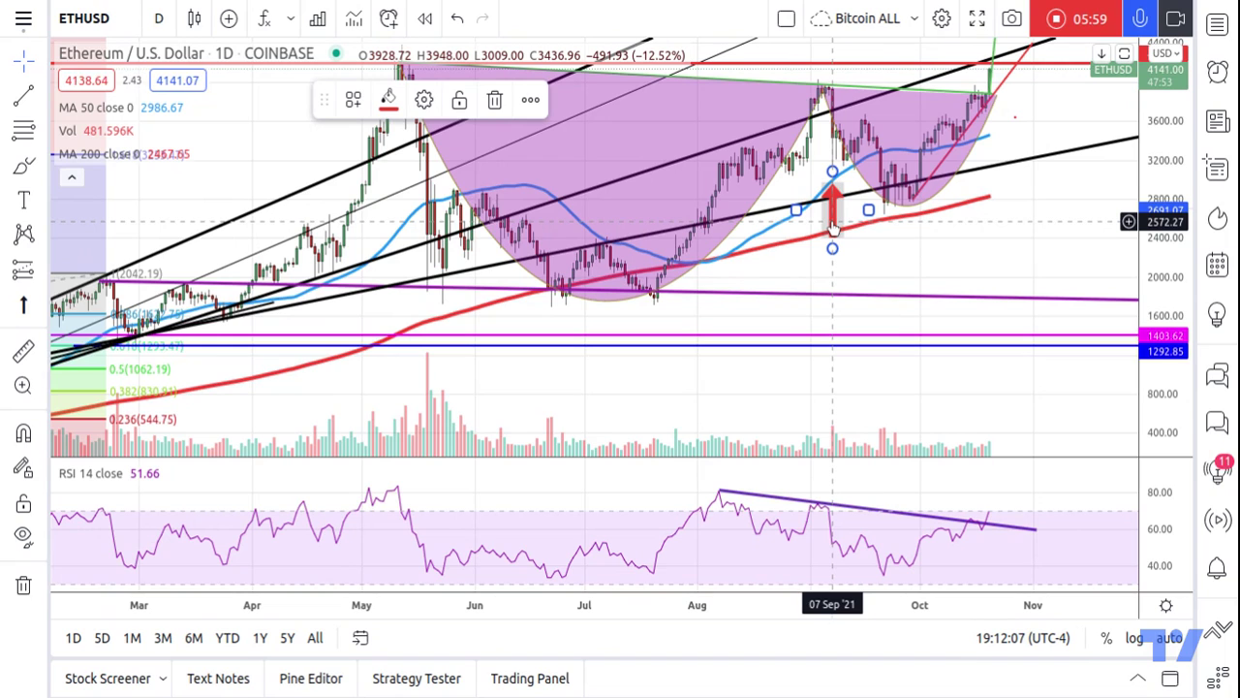
click(877, 257)
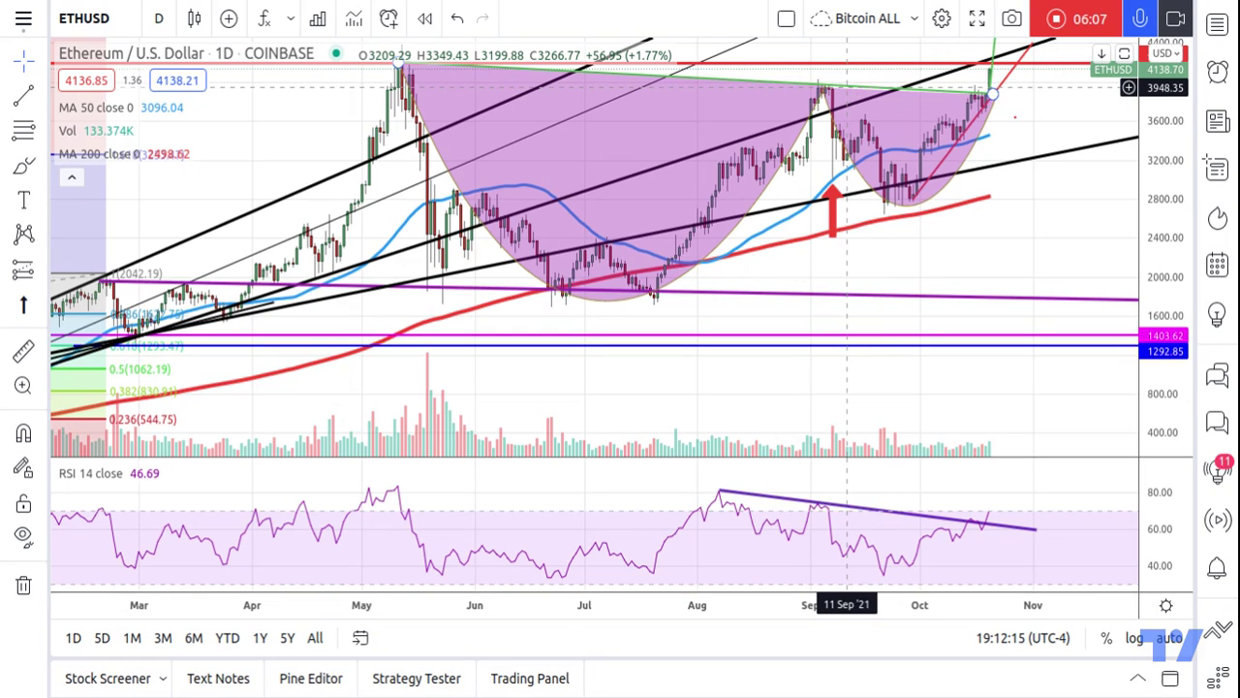
Step: Raise the up arrow beside the early September candles, and move it to the latest candle at 23 Oct '21, 3948.35
click(823, 186)
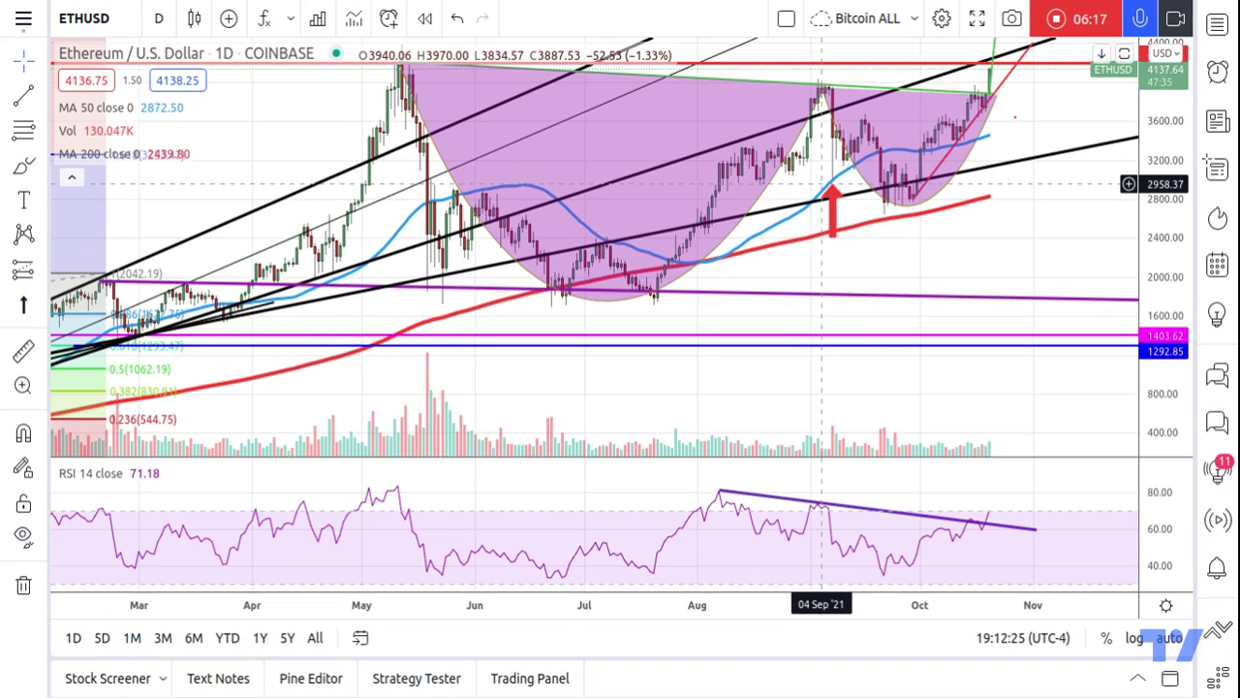
mouse_move(822, 183)
mouse_down()
mouse_move(832, 126)
mouse_move(832, 206)
mouse_move(839, 139)
mouse_up()
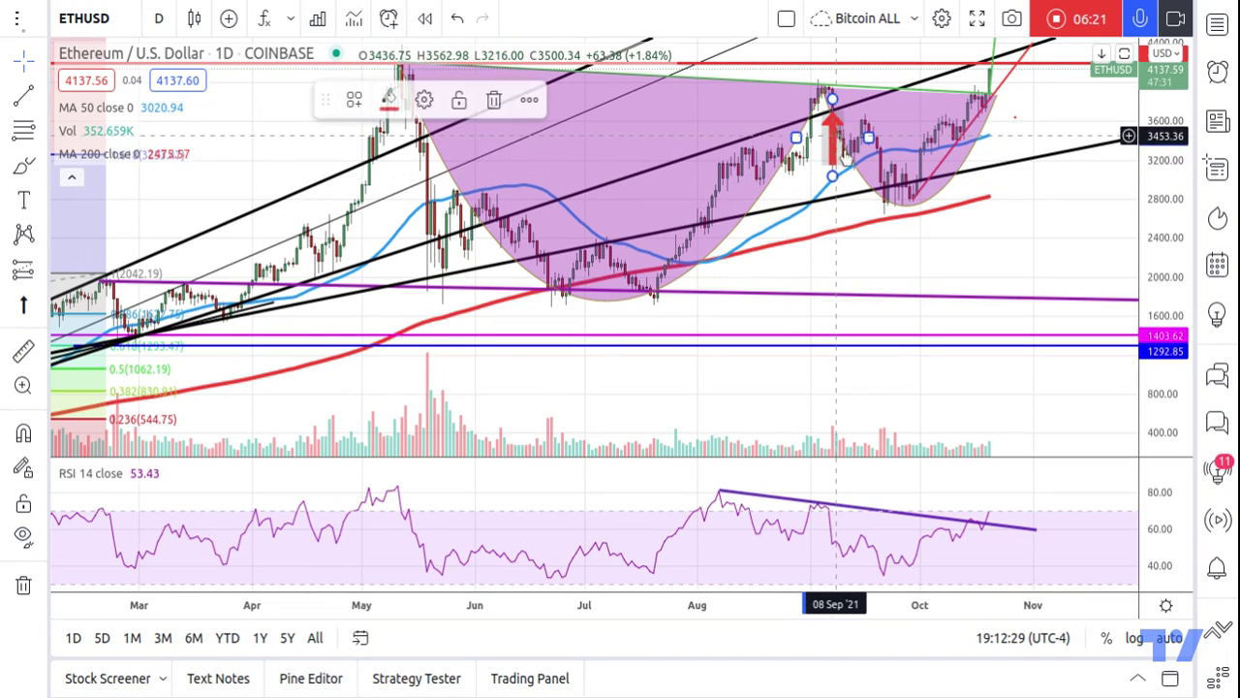
click(948, 255)
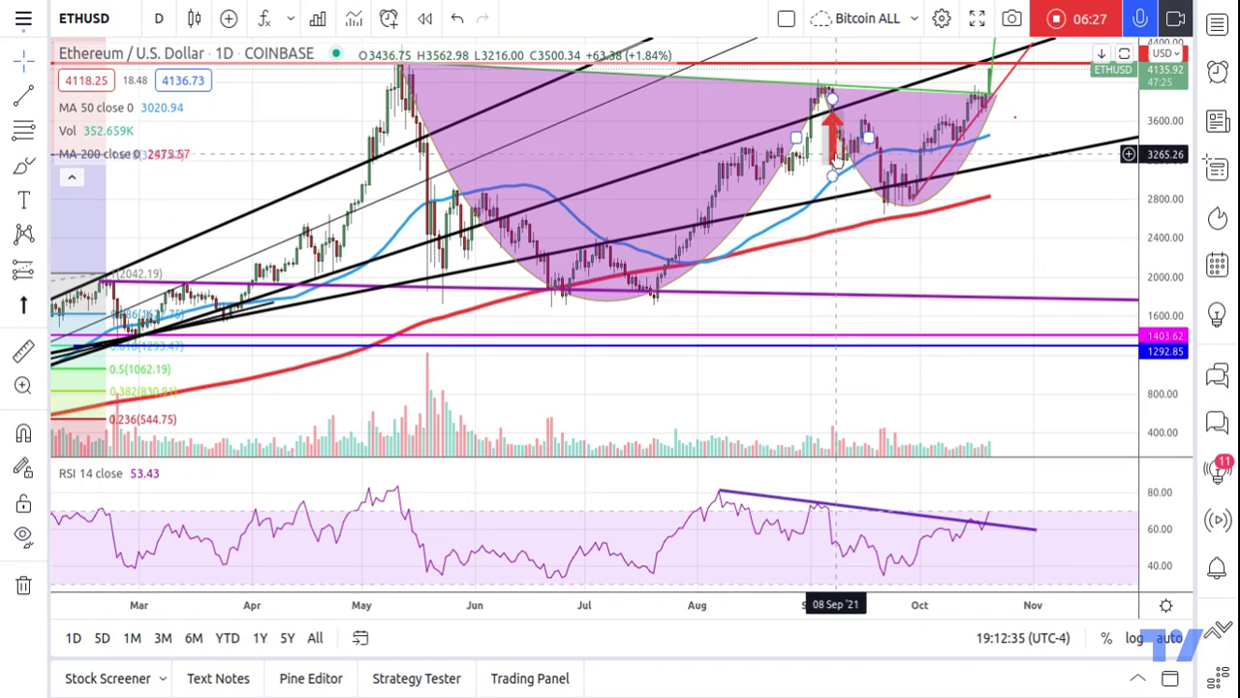
mouse_move(836, 138)
mouse_down()
mouse_move(960, 117)
mouse_move(1010, 88)
mouse_up()
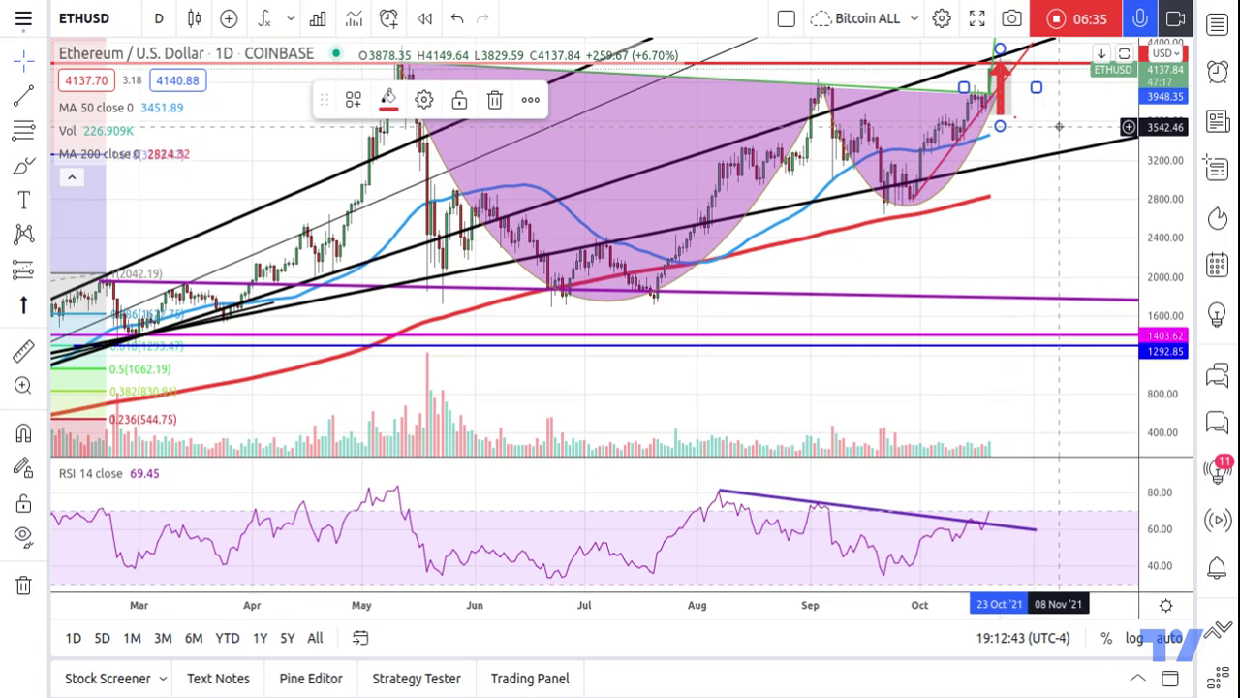
Step: Move the up arrow below the candles at about 06 Jun '21 and back to about 28 Oct '21, just past the latest candle
click(1059, 127)
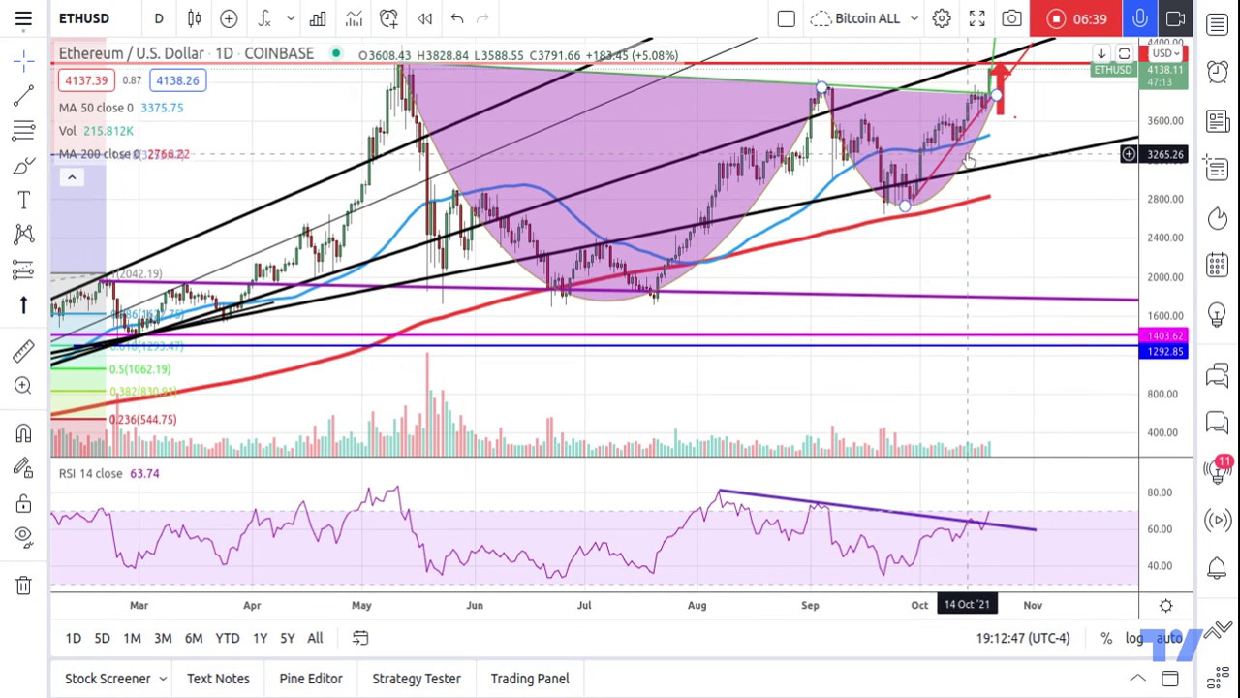
click(1000, 108)
drag(1000, 108, 490, 238)
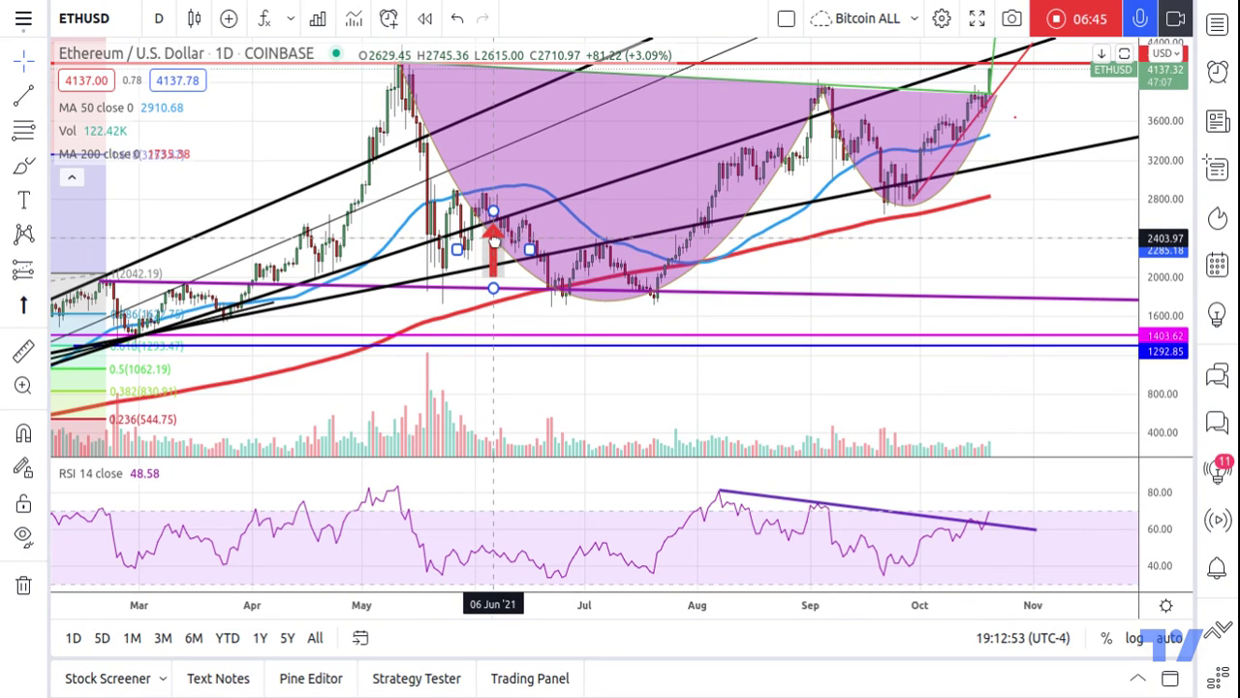
mouse_move(494, 243)
mouse_down()
mouse_move(384, 275)
mouse_move(451, 269)
mouse_move(651, 296)
mouse_move(752, 212)
mouse_move(870, 171)
mouse_move(933, 116)
mouse_move(1021, 102)
mouse_up()
click(920, 254)
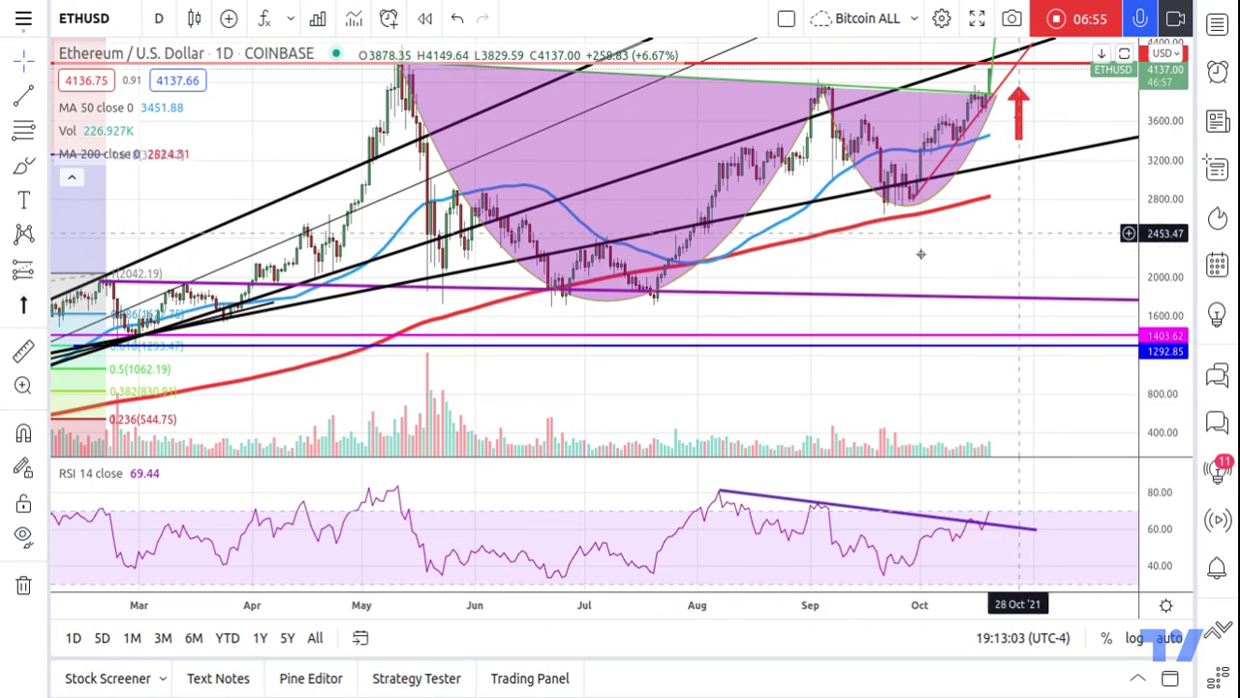
Step: Examine the price history from the late 2020 rally and Fibonacci levels through the May '21 peak and the cup-and-handle pattern
drag(291, 407, 733, 298)
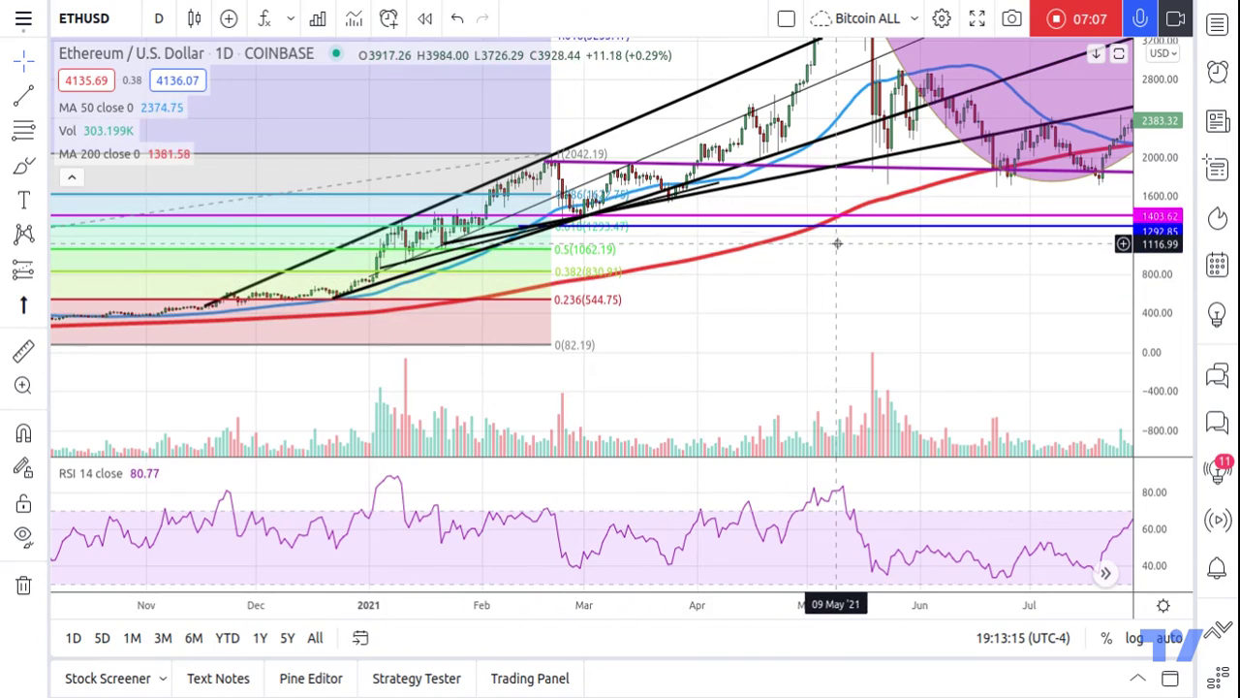
drag(837, 243, 504, 405)
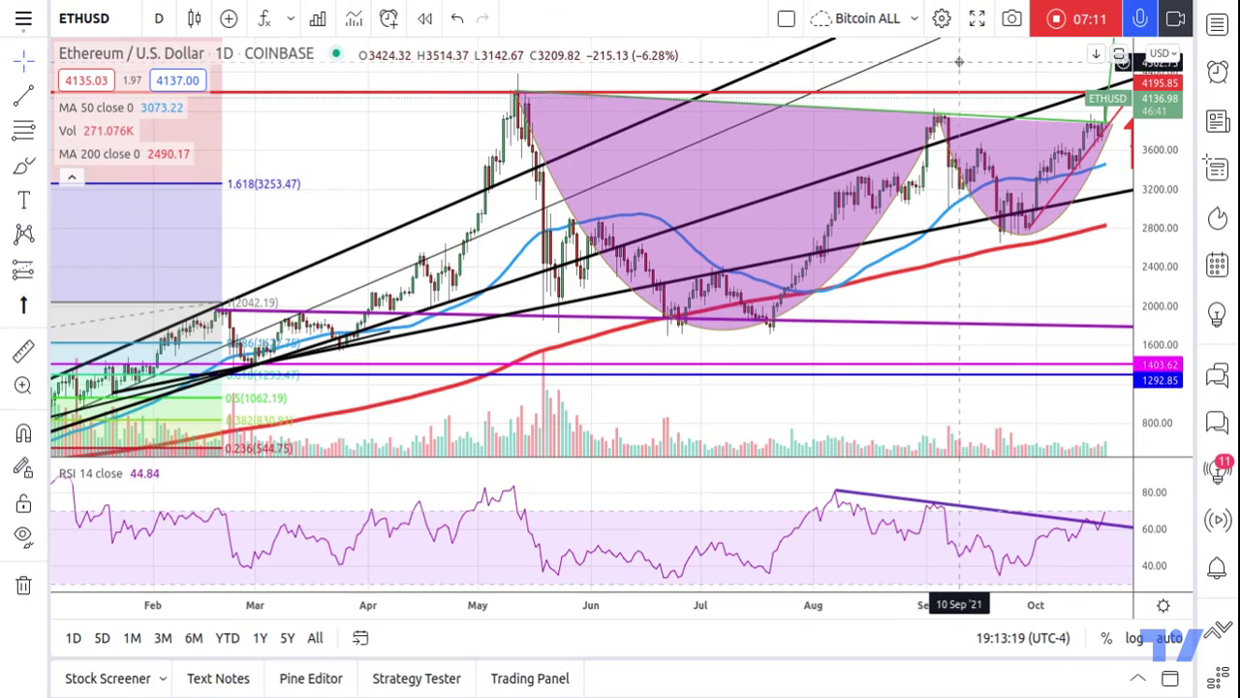
drag(960, 61, 909, 87)
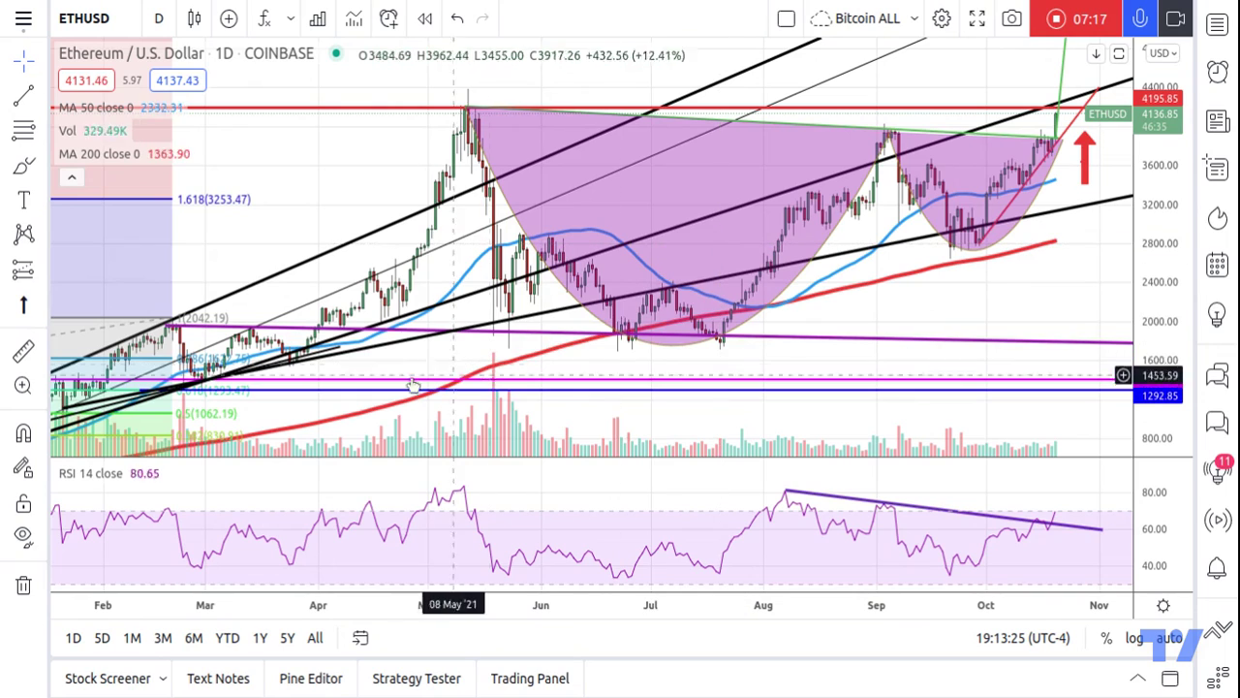
scroll(378, 368, left, 5)
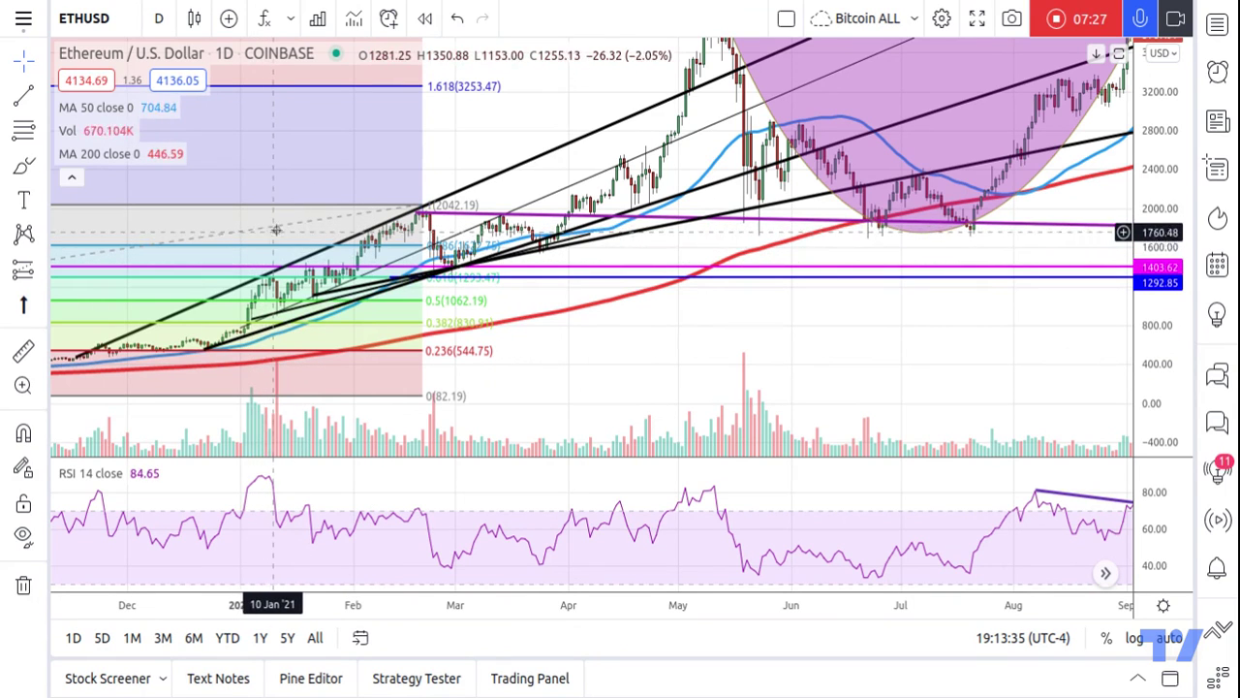
drag(276, 229, 410, 150)
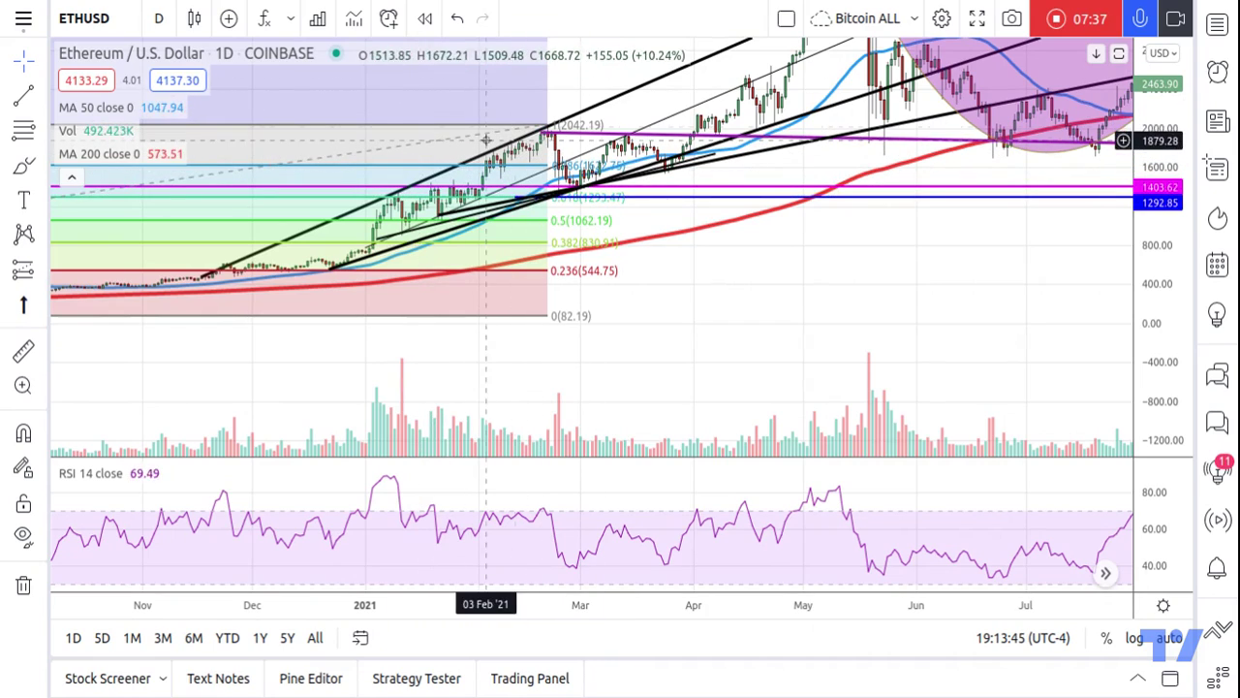
drag(526, 141, 269, 150)
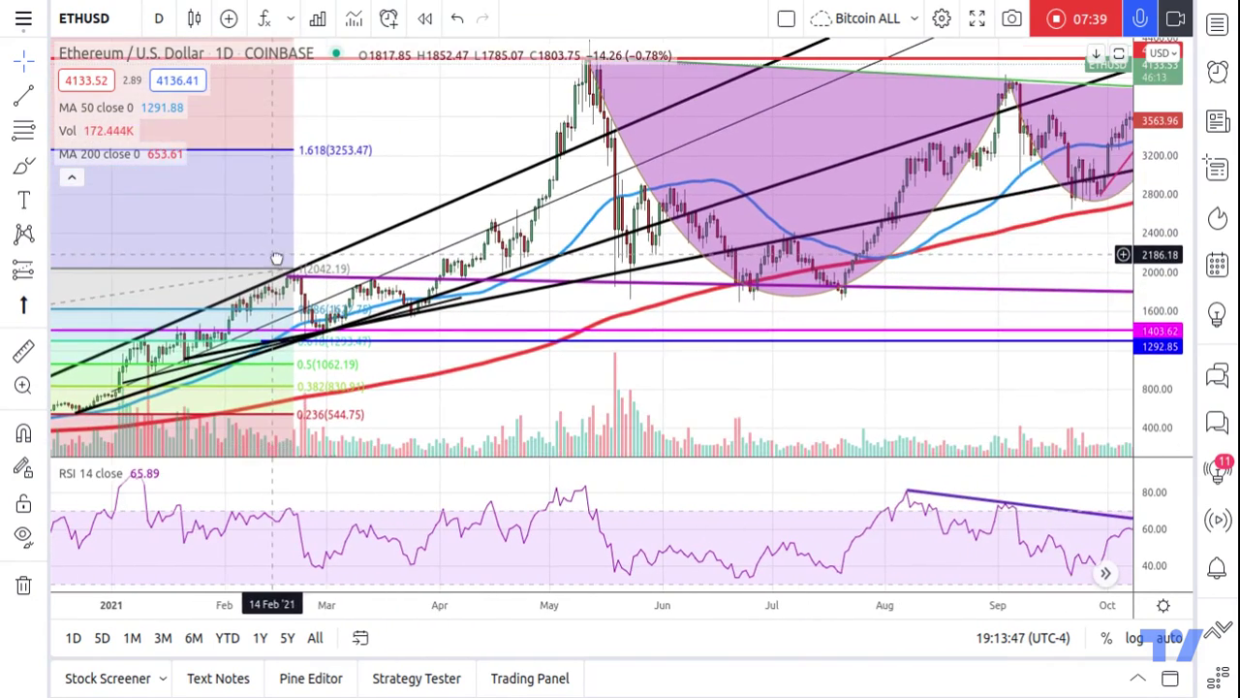
scroll(437, 155, down, 3)
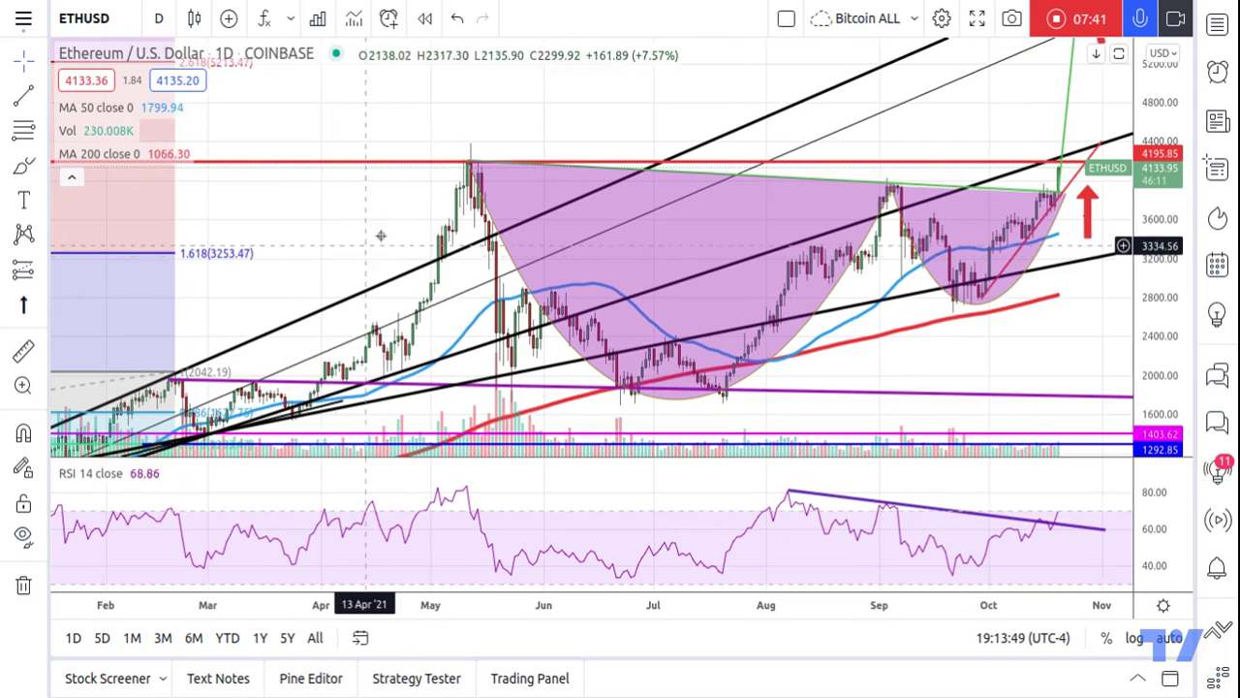
scroll(456, 157, up, 3)
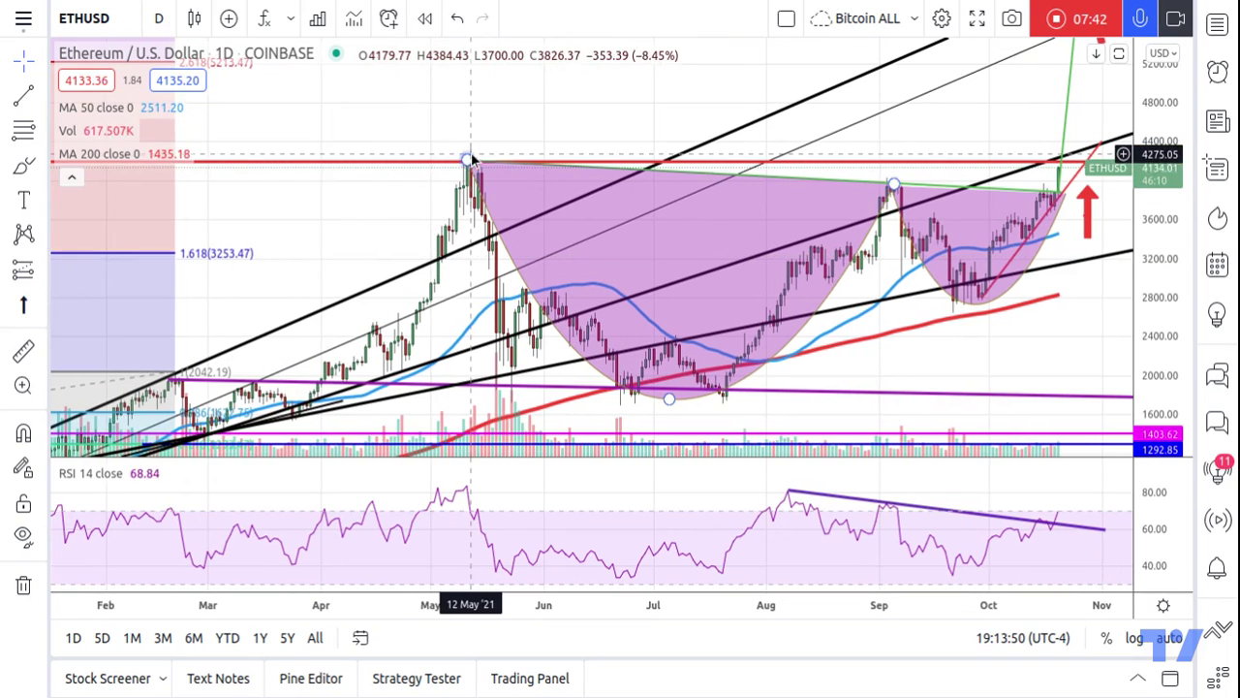
click(496, 244)
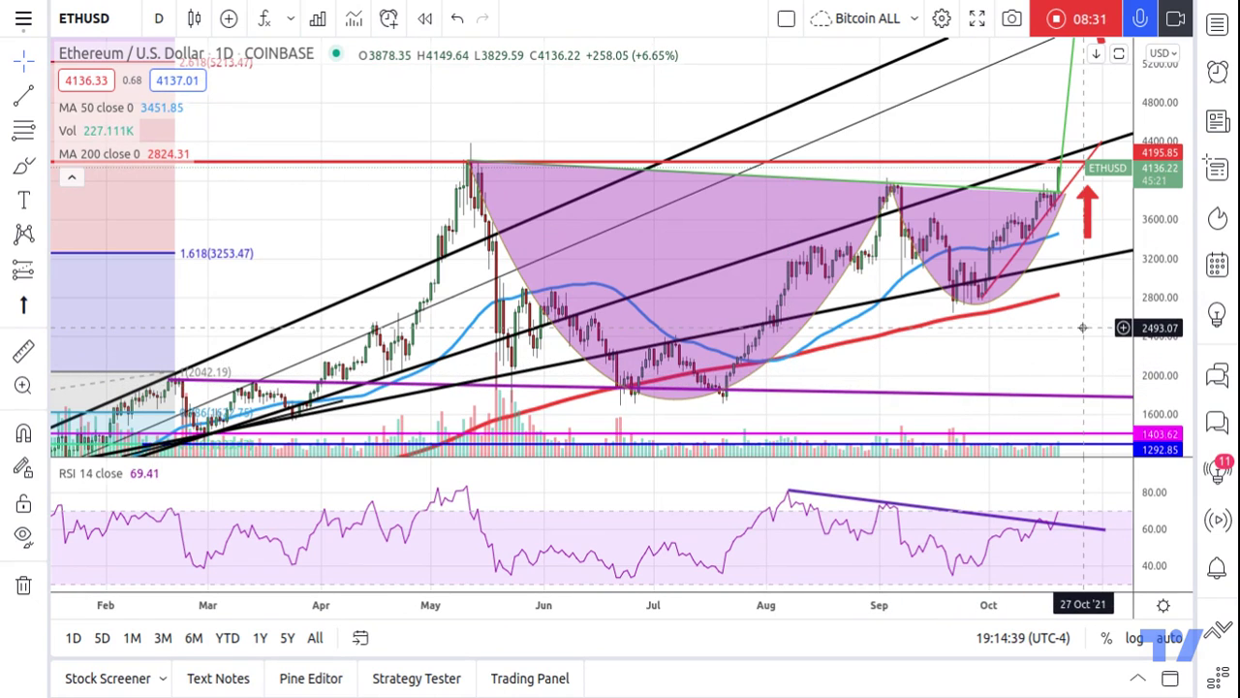
Step: Brush red horizontal marks across the green projection line at about 6000, 4280 and 5080
drag(988, 111, 873, 243)
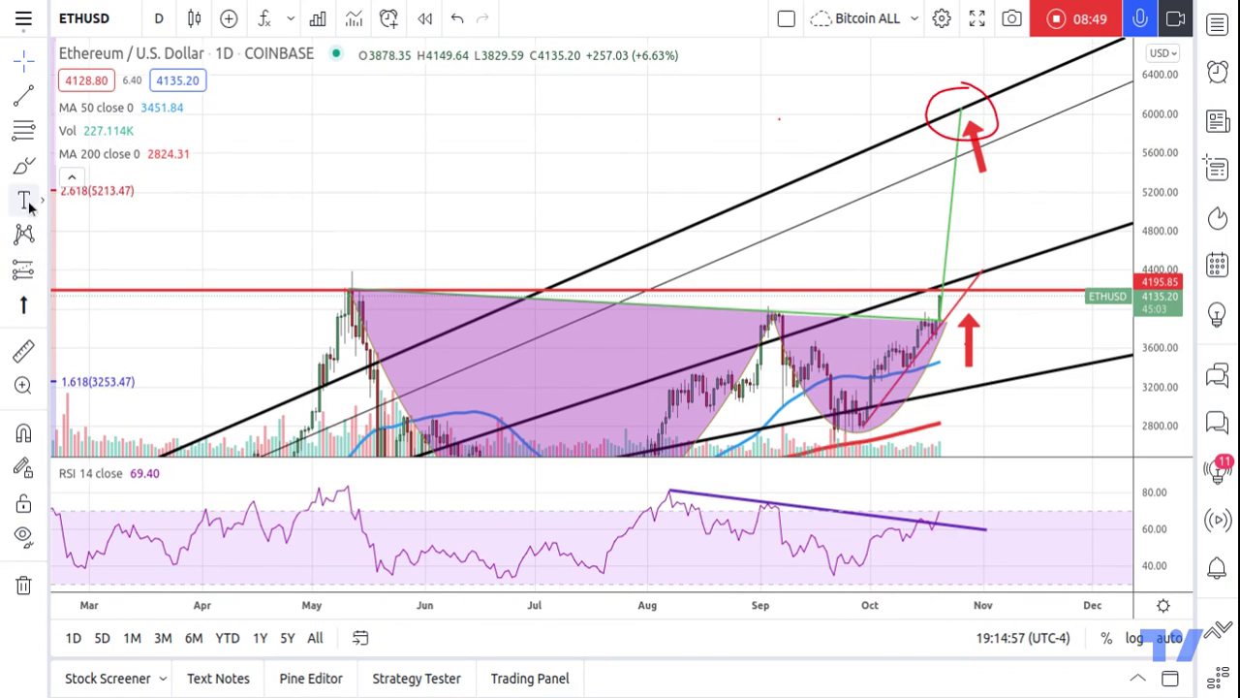
click(23, 165)
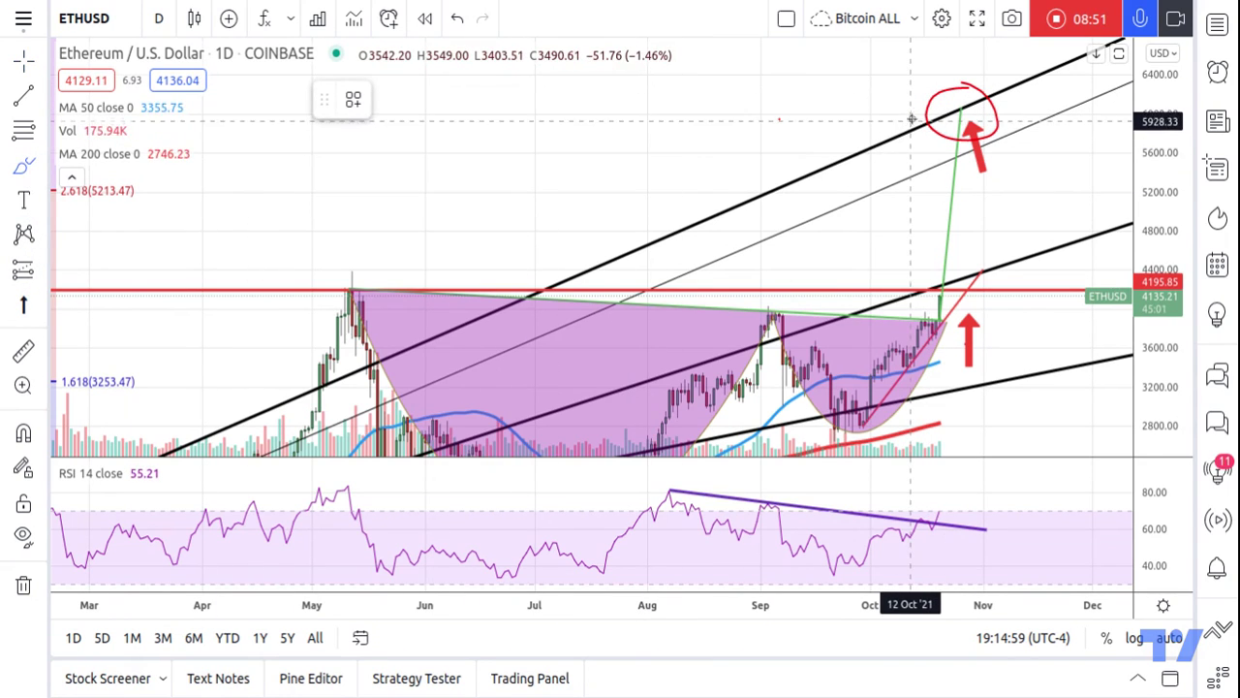
mouse_move(932, 114)
mouse_down()
mouse_move(1008, 113)
mouse_move(898, 113)
mouse_up()
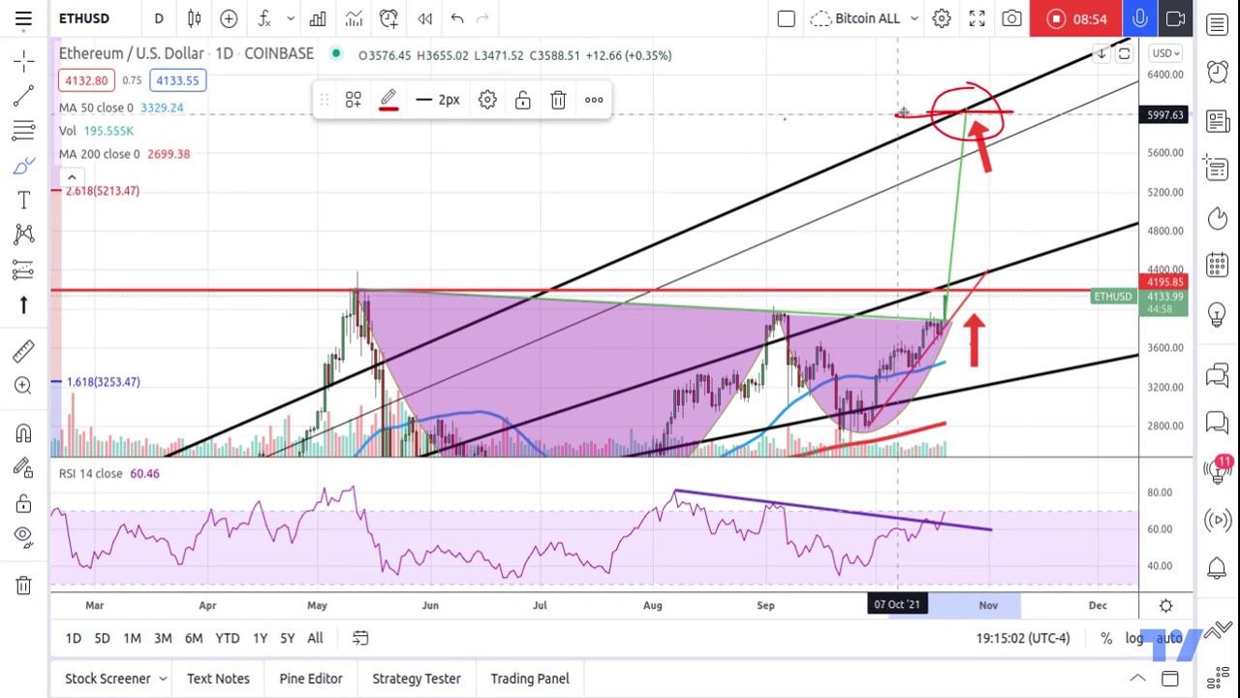
click(1022, 111)
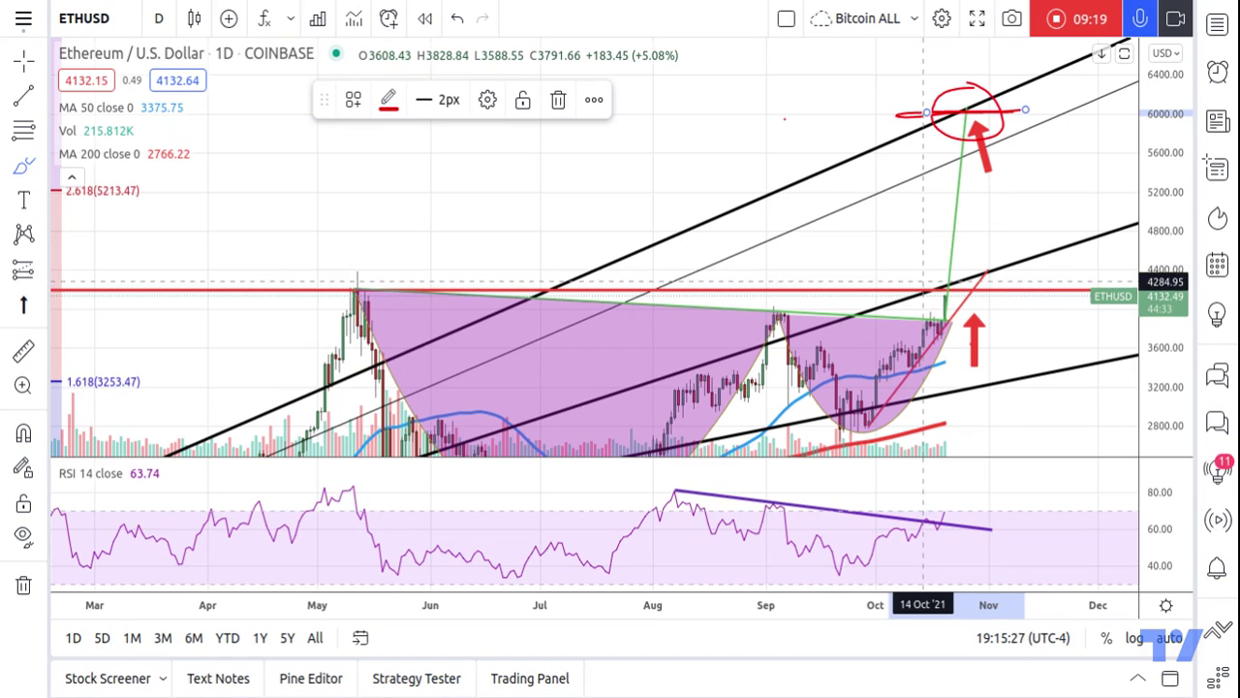
mouse_move(924, 281)
mouse_down()
mouse_move(996, 278)
mouse_move(901, 285)
mouse_move(979, 279)
mouse_up()
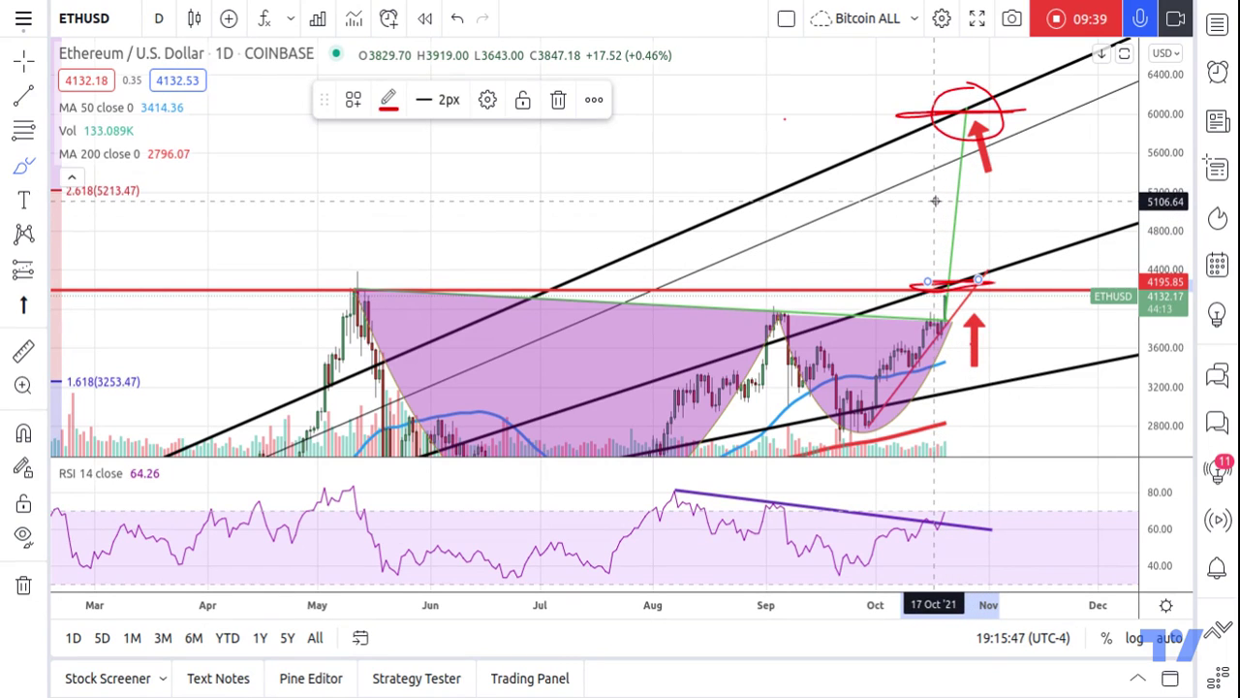
mouse_move(936, 203)
mouse_down()
mouse_move(1023, 209)
mouse_move(916, 206)
mouse_move(1008, 204)
mouse_up()
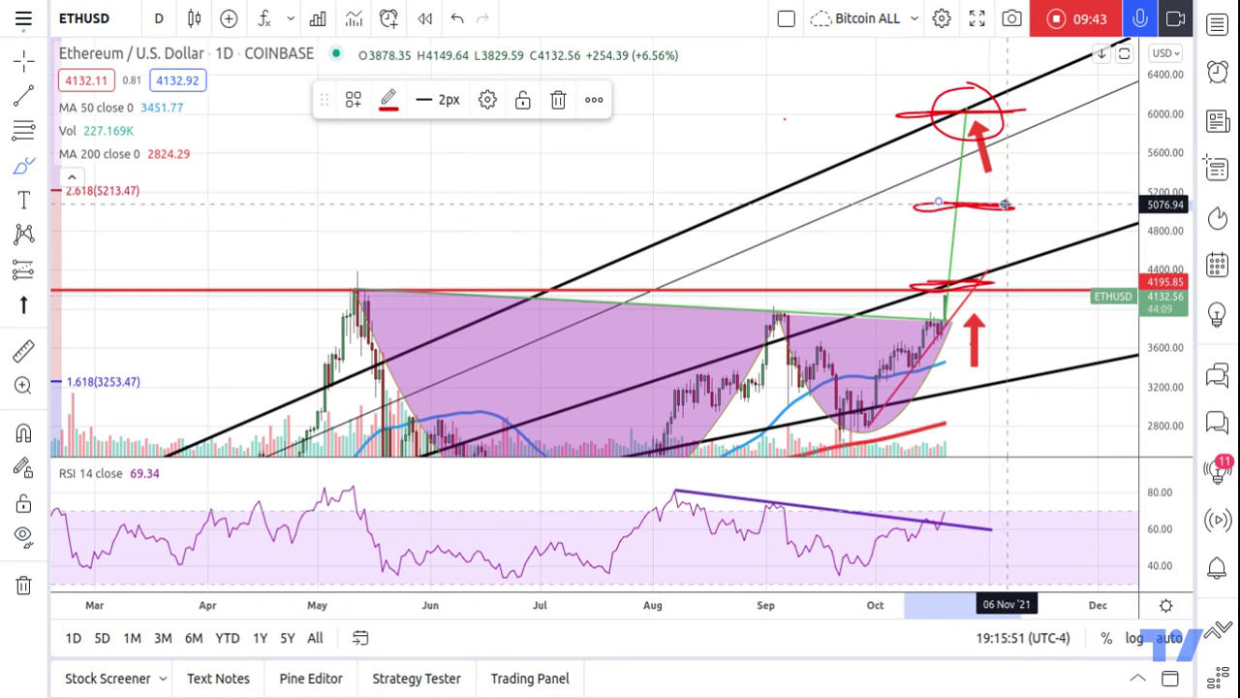